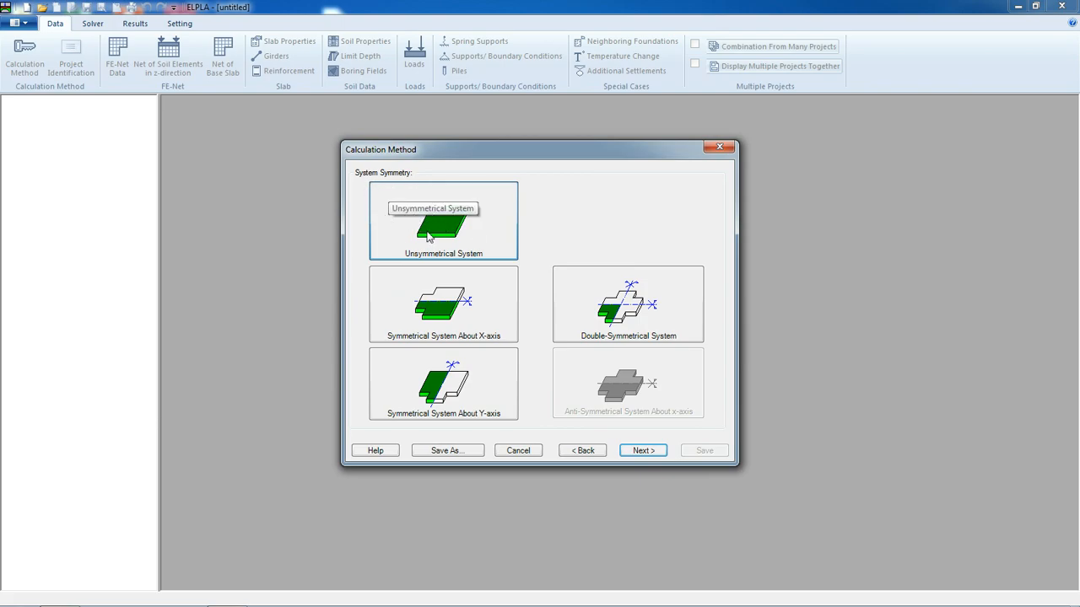
# Choose an unsymmetrical system and enable the Slab With Girders and Concrete Design options
pyautogui.click(639, 451)
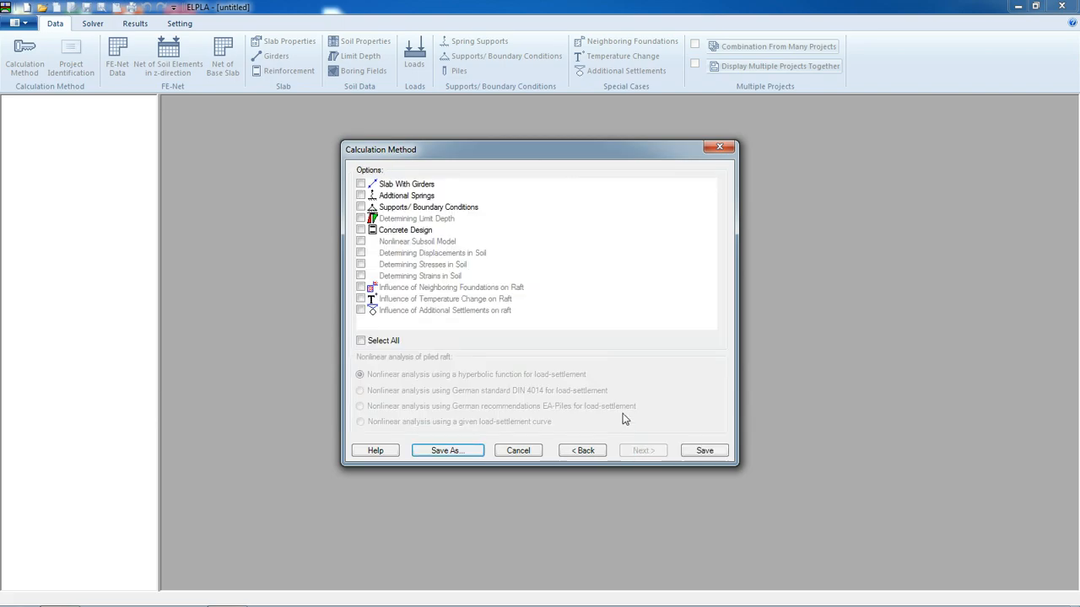
pyautogui.click(361, 184)
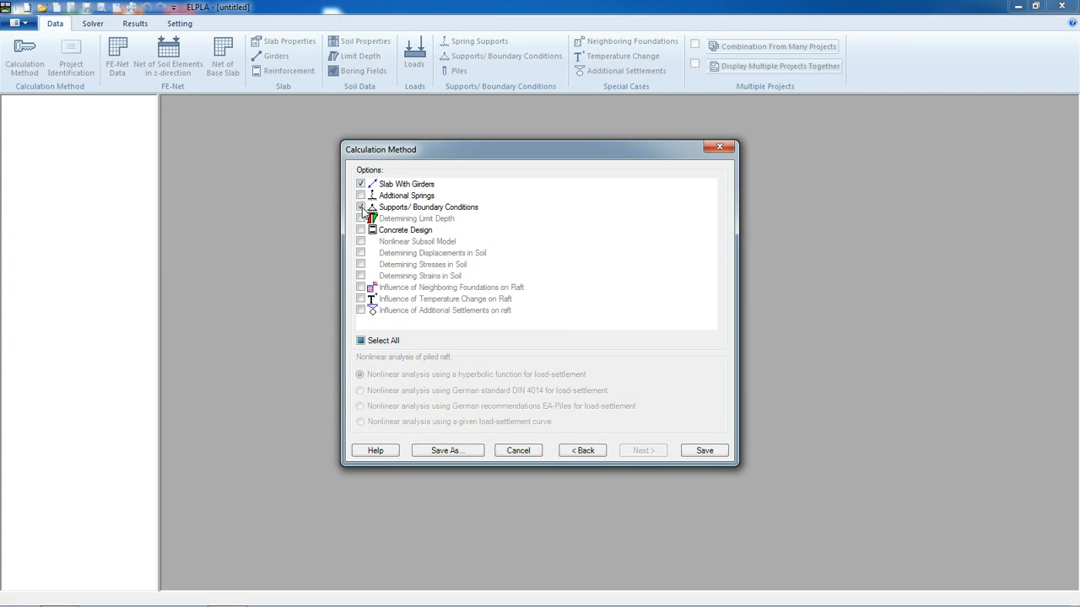
pyautogui.click(361, 230)
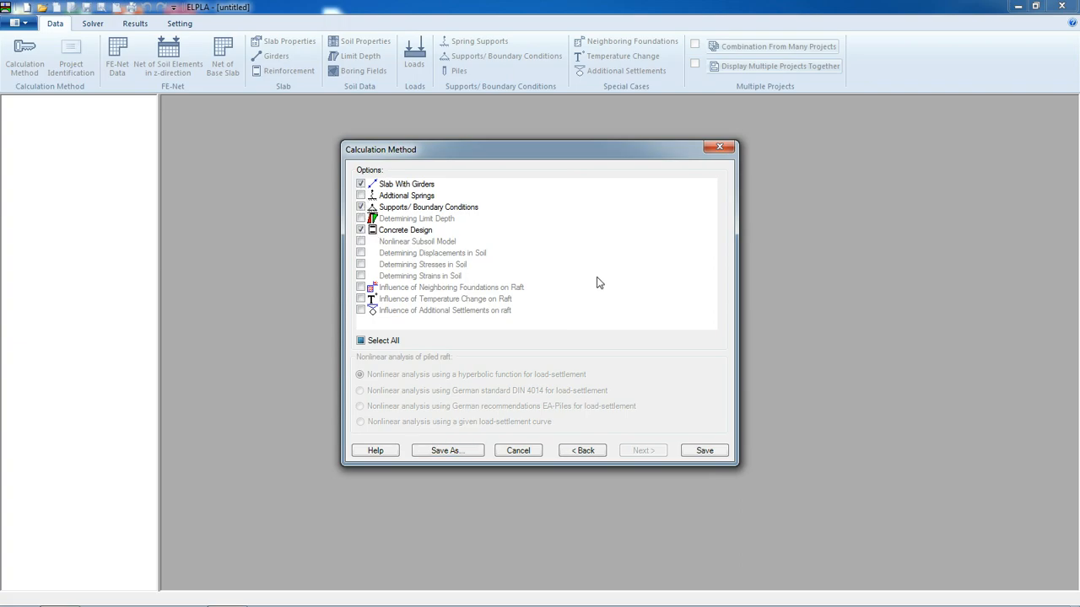
# Save the project as Floor in the Data folder
pyautogui.click(704, 451)
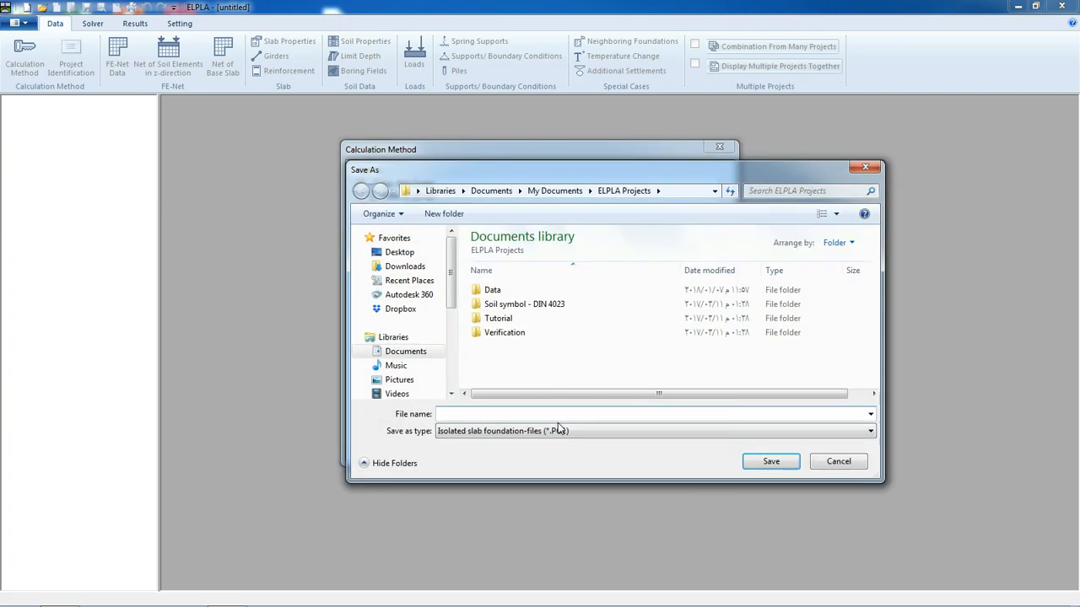
pyautogui.doubleClick(513, 292)
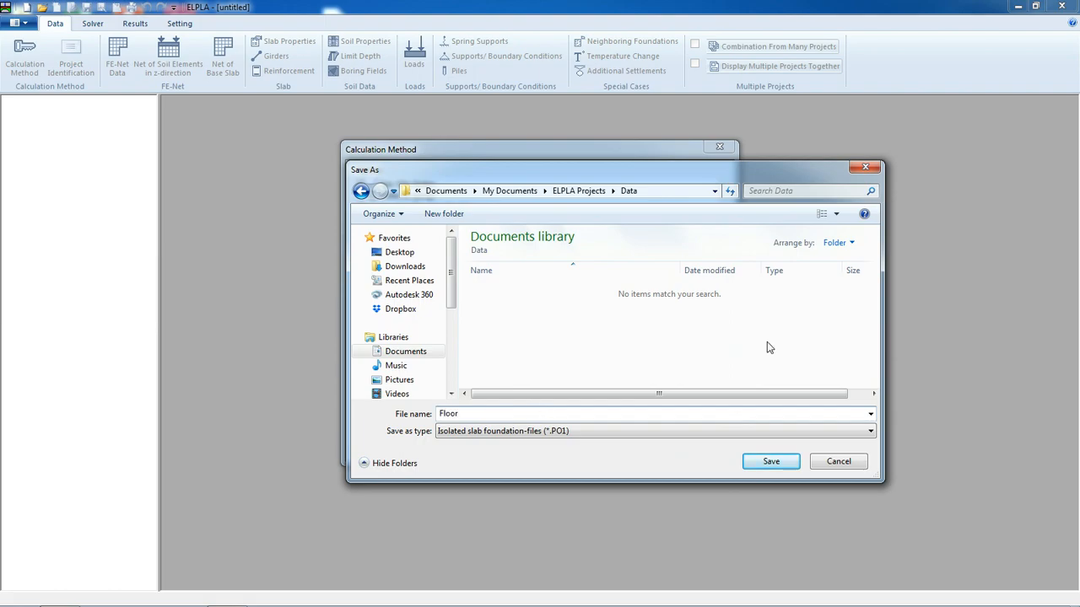
pyautogui.click(769, 463)
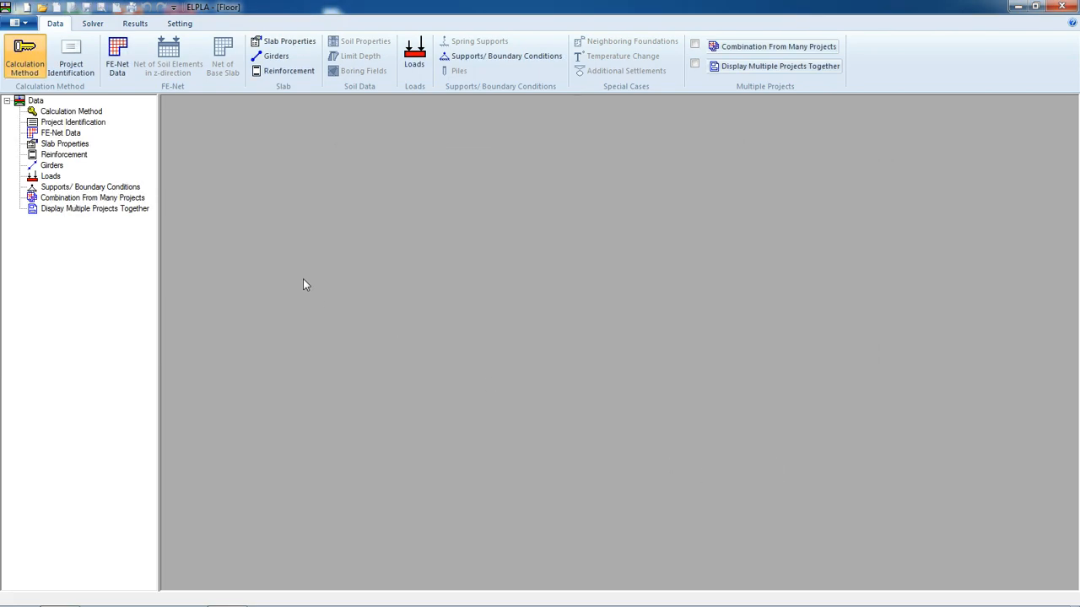
# Set the project identification title to "Anlaysis of a slab floor" and project to "floor", then save
pyautogui.click(74, 69)
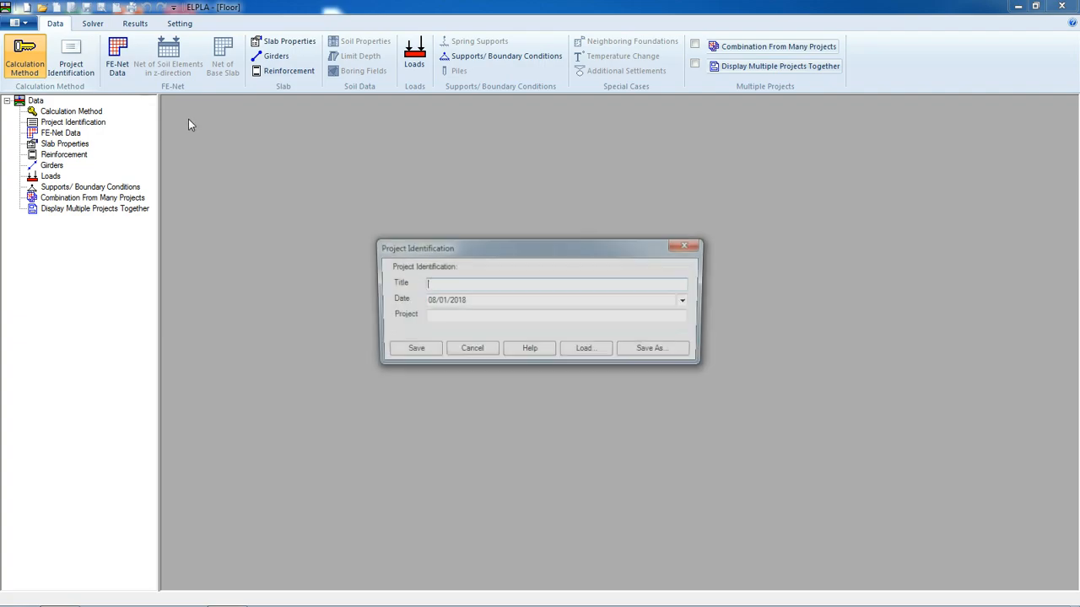
pyautogui.click(439, 282)
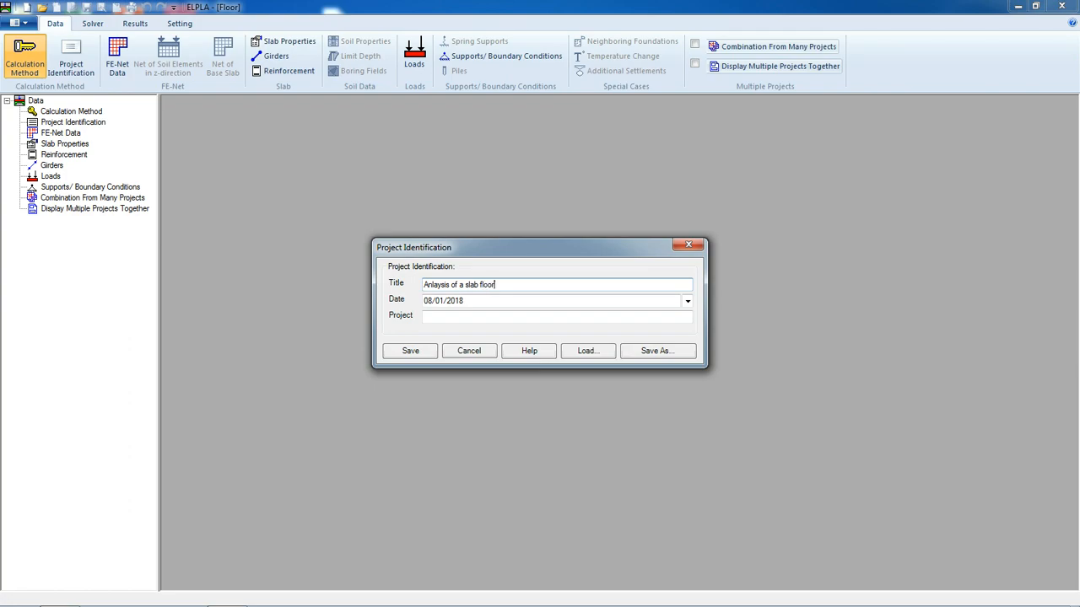
pyautogui.click(458, 318)
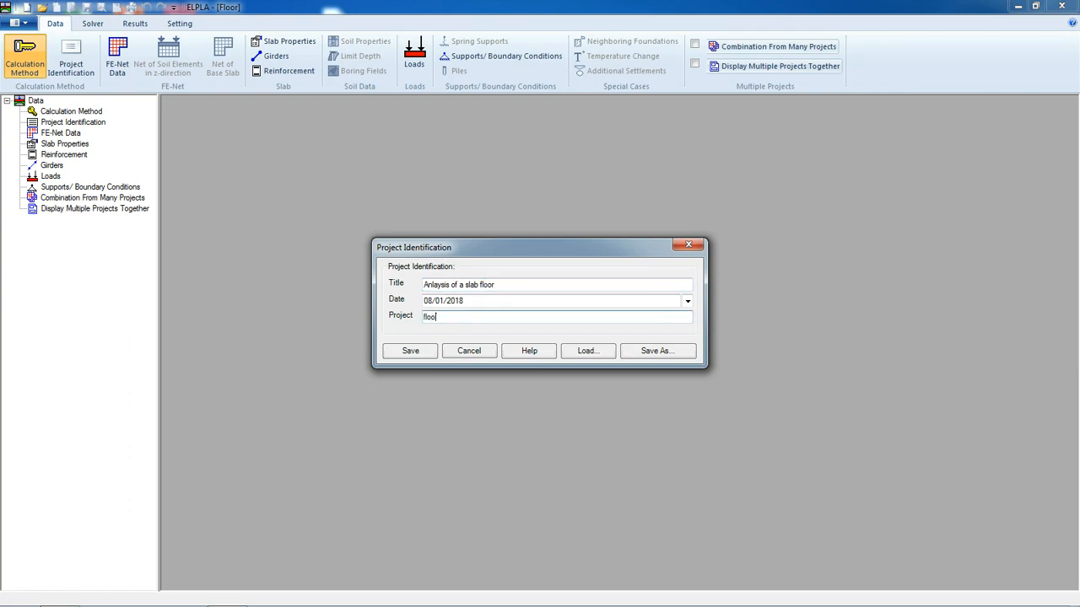
pyautogui.click(427, 356)
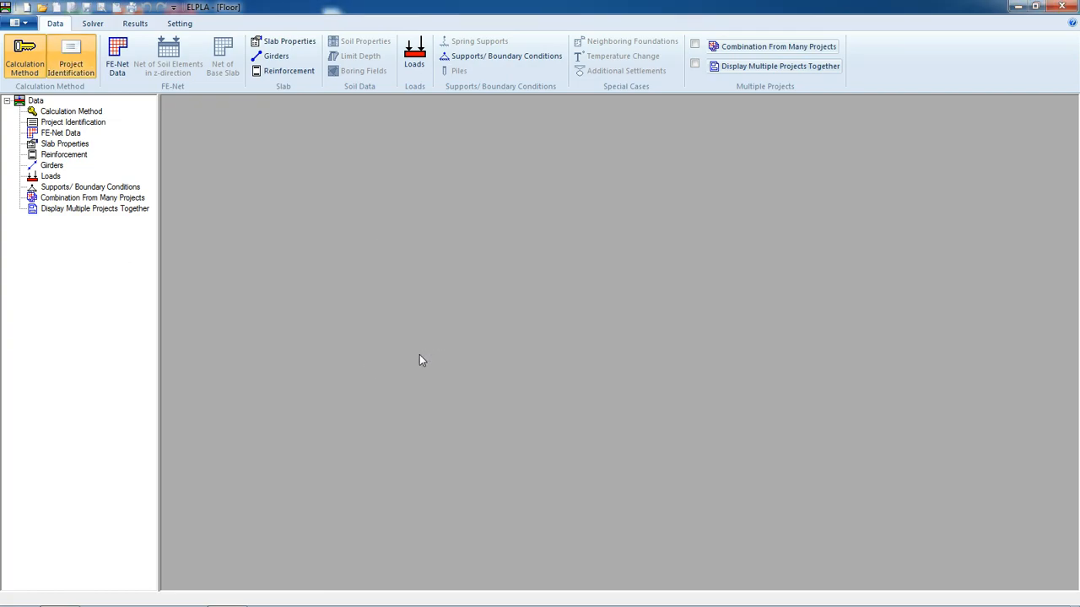
# Start FE-net generation with a rectangular slab 7 m long and 6 m wide
pyautogui.click(127, 68)
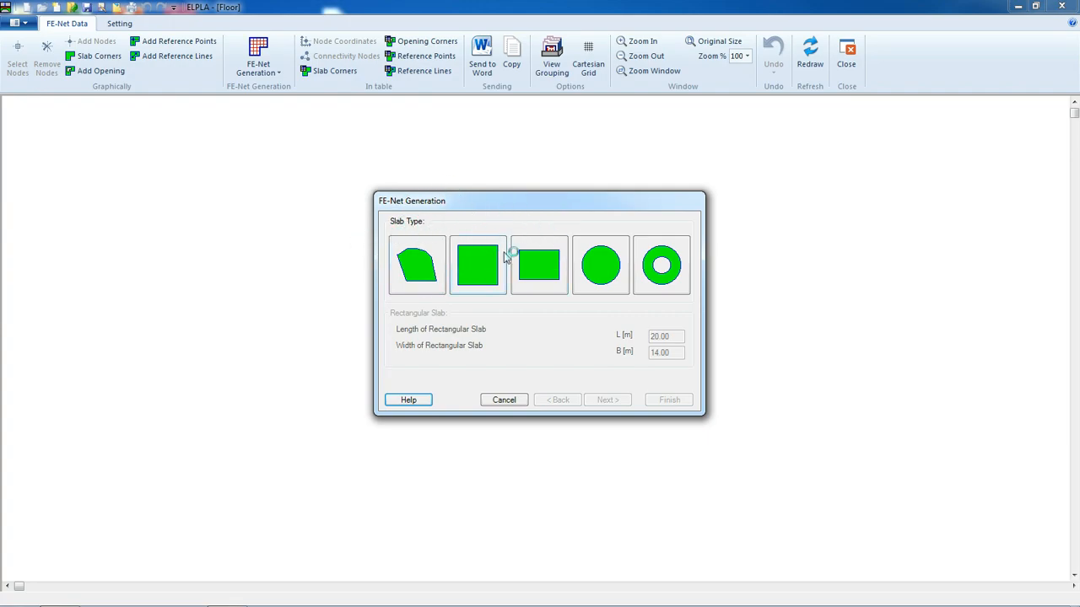
pyautogui.click(533, 271)
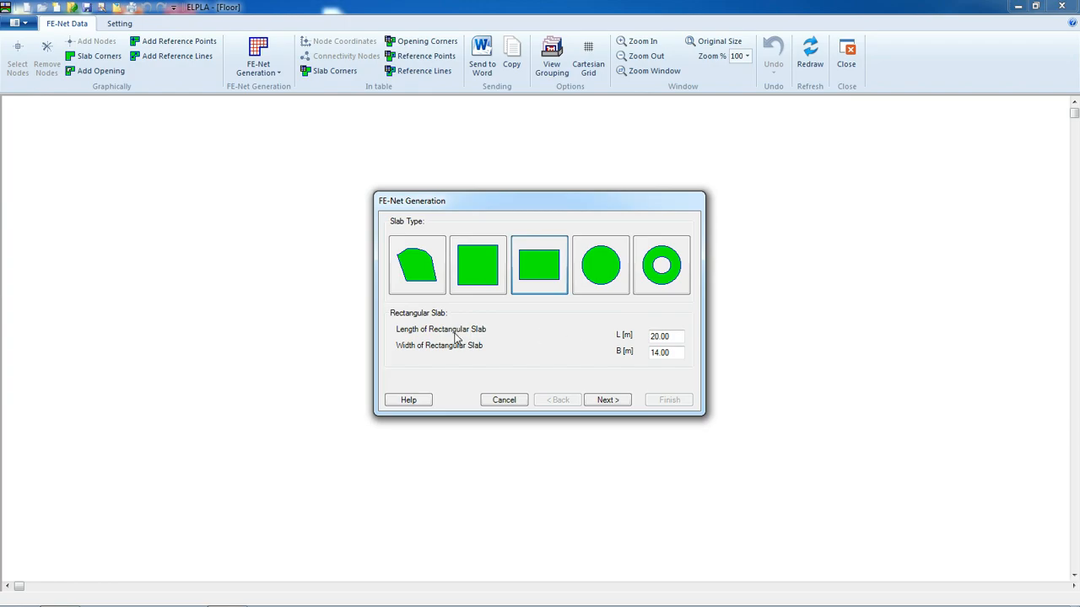
pyautogui.doubleClick(678, 335)
pyautogui.write('7')
pyautogui.doubleClick(662, 351)
pyautogui.write('6')
pyautogui.click(607, 400)
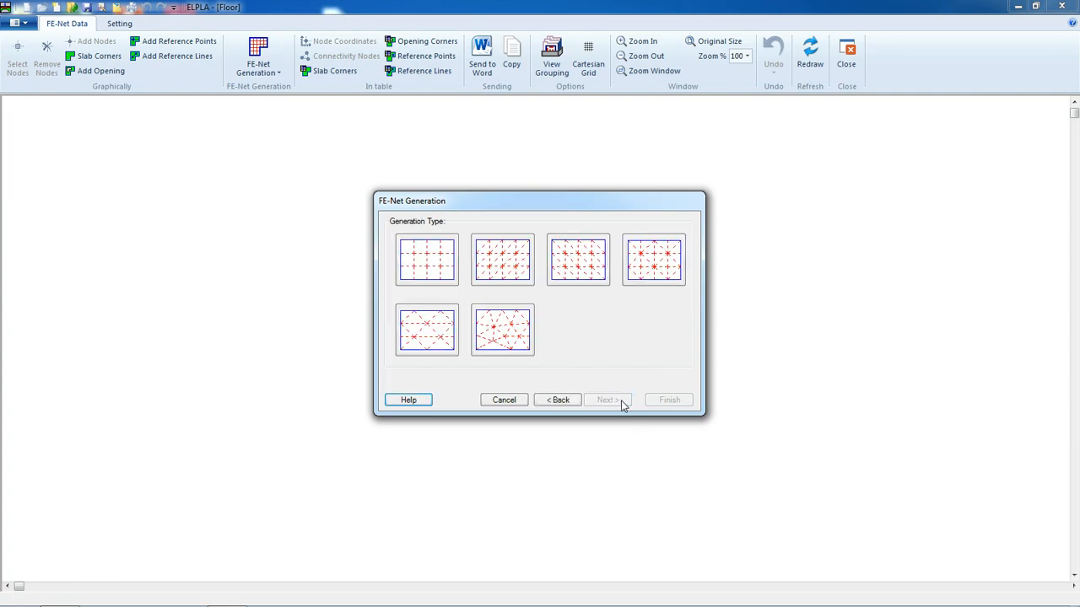
# Generate the net with the first grid type, using 7 by 6 constant intervals of 1.00 m
pyautogui.click(430, 264)
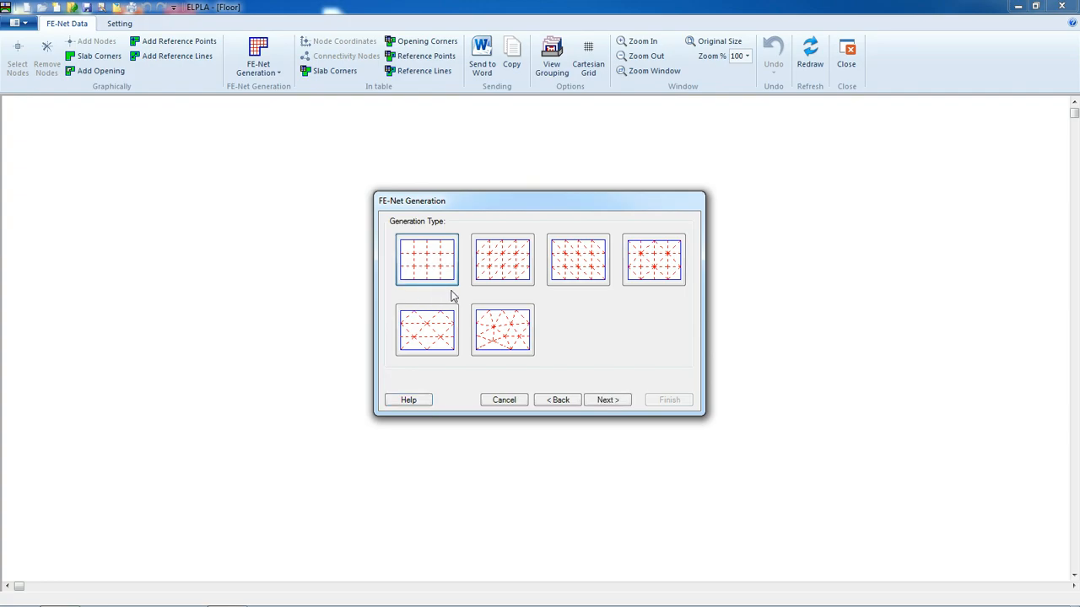
pyautogui.click(608, 400)
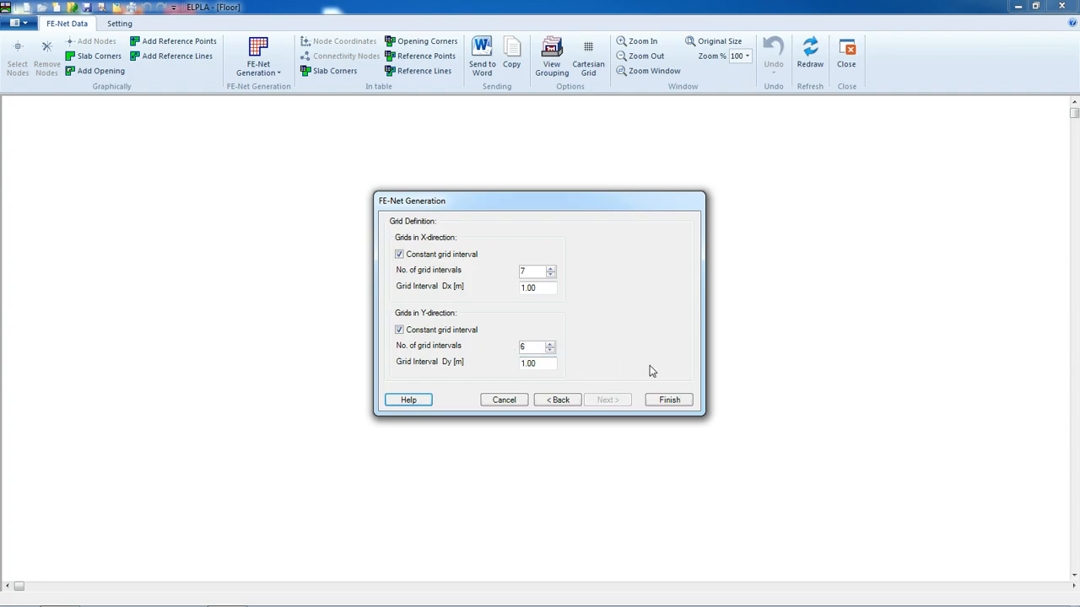
pyautogui.click(678, 404)
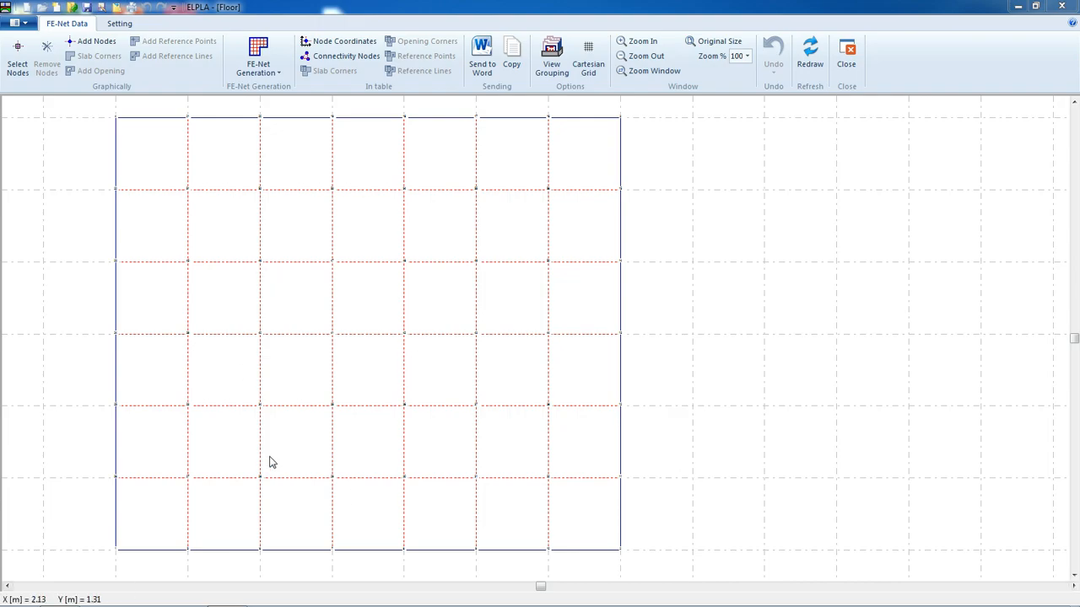
# Remove the four nodes along the bottom-left edge to cut a notch from the slab
pyautogui.click(117, 552)
pyautogui.click(187, 552)
pyautogui.click(260, 550)
pyautogui.click(331, 550)
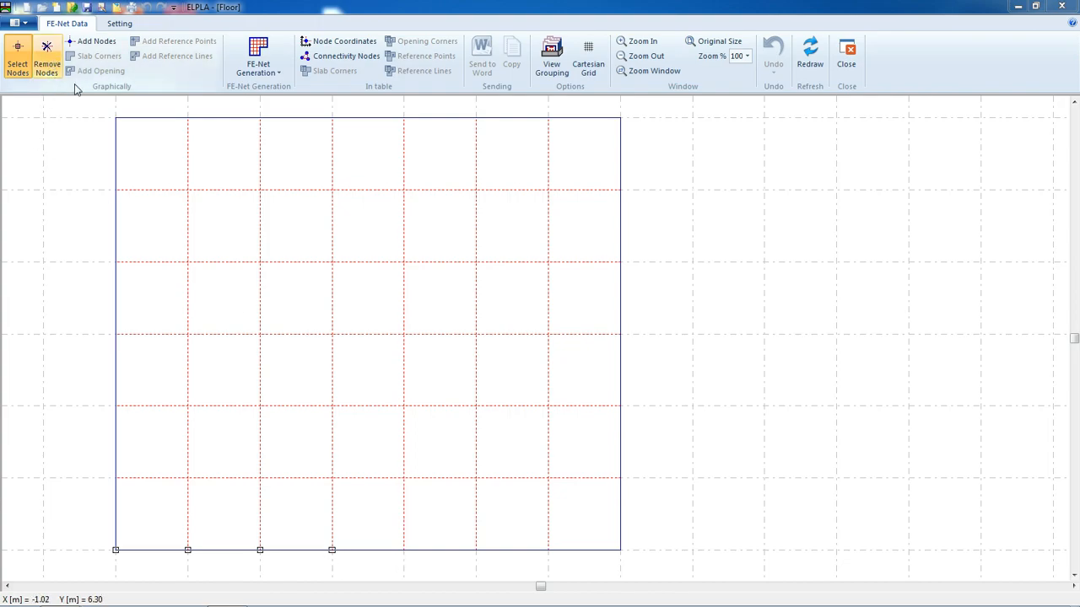
pyautogui.click(47, 61)
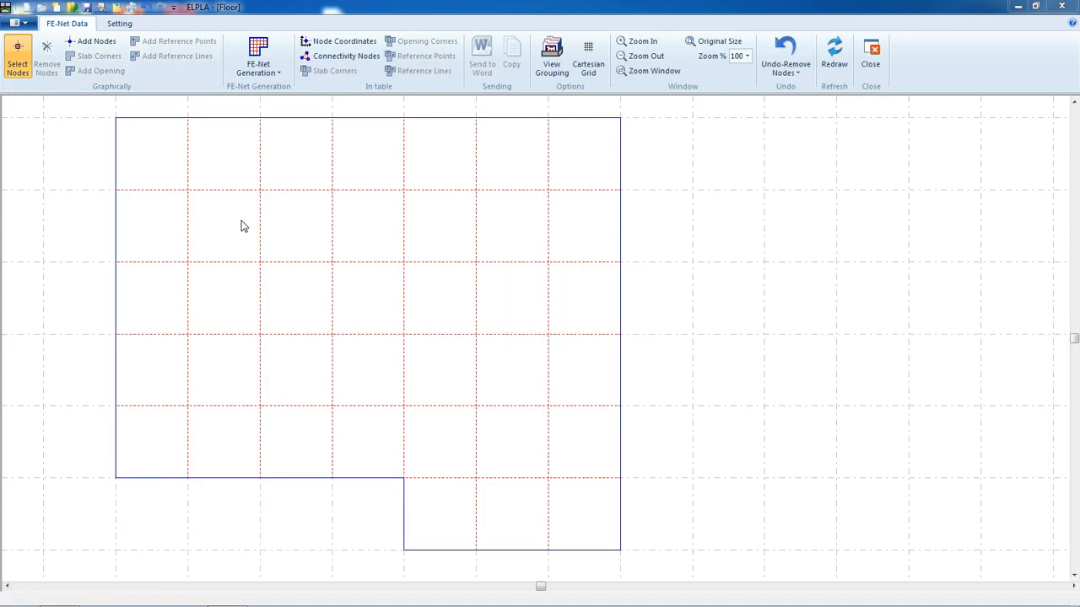
# Save the FE-net data and close the net editor
pyautogui.click(87, 7)
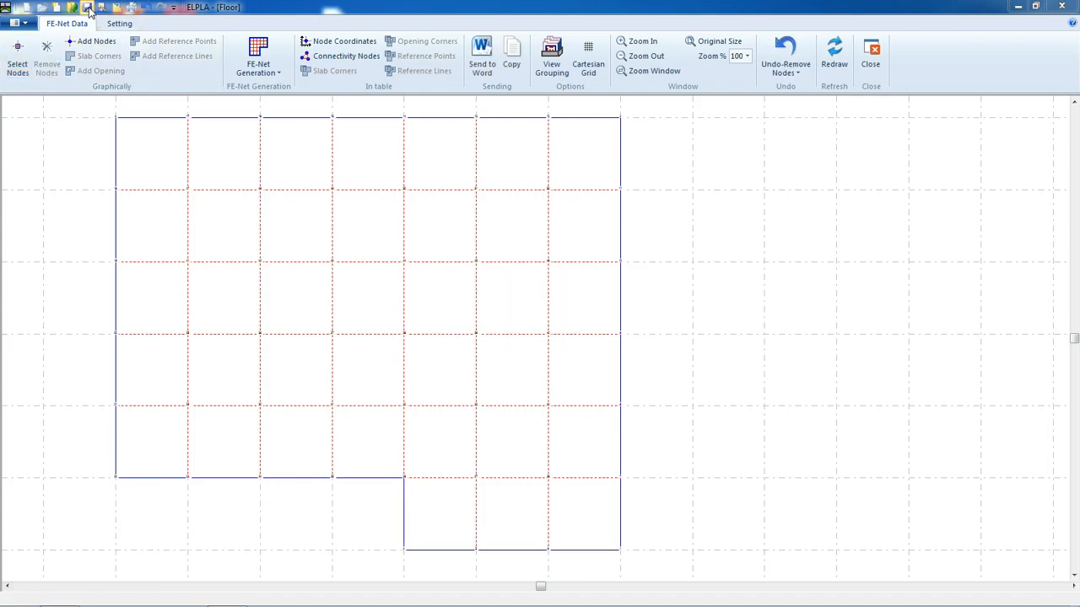
pyautogui.click(872, 59)
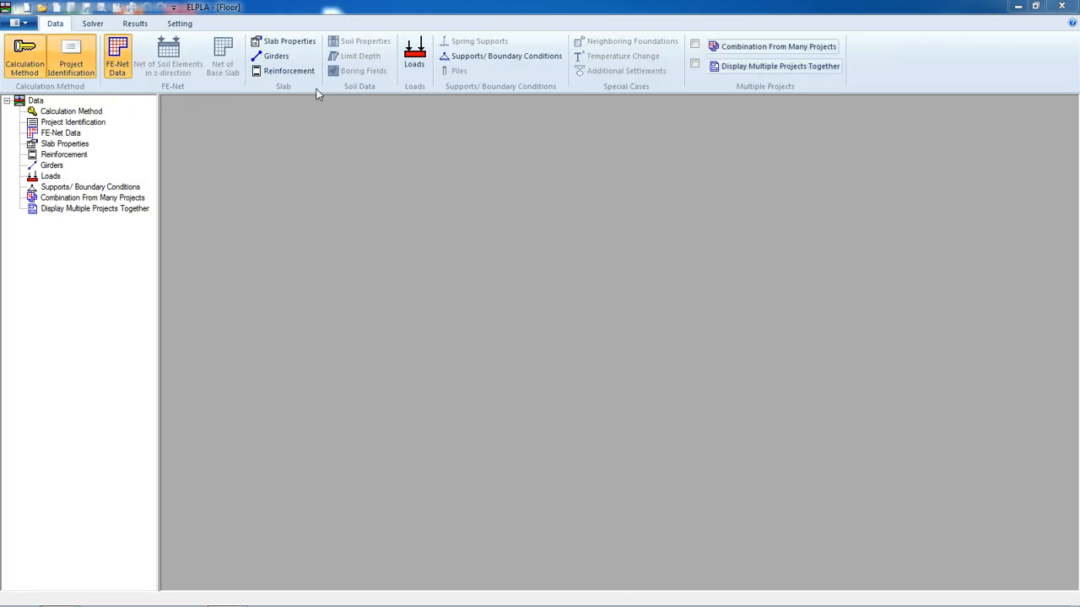
# Set the slab material unit weight to 25 kN/m3 in slab properties
pyautogui.click(277, 43)
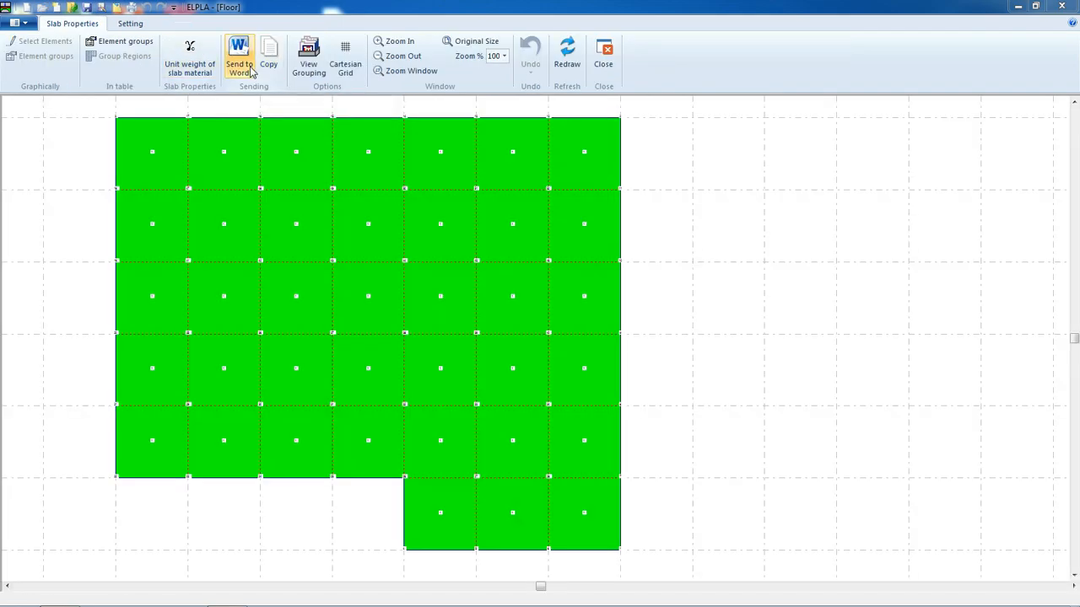
pyautogui.click(191, 49)
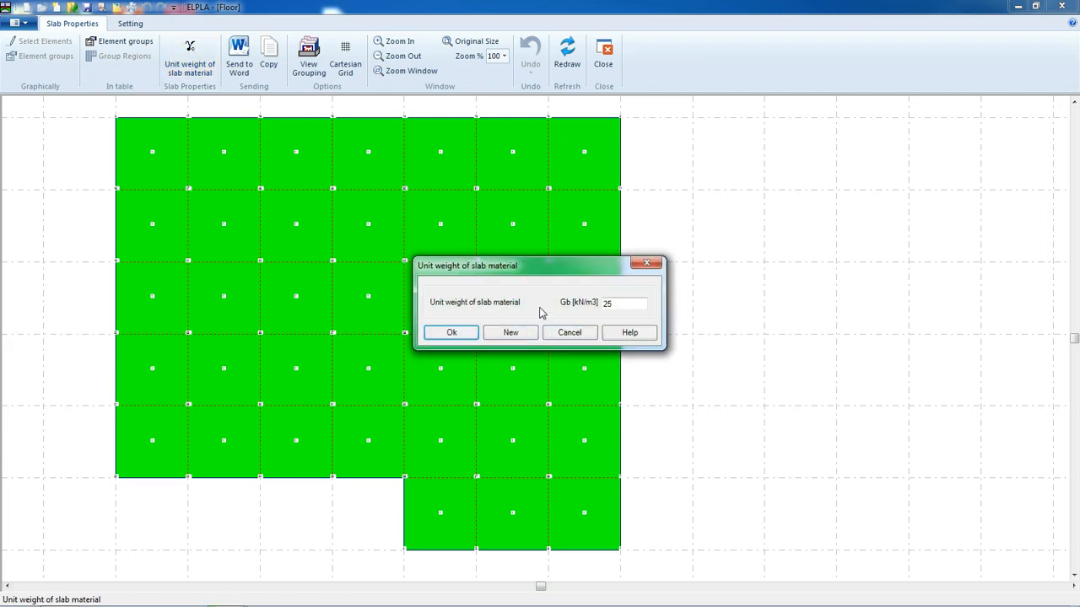
pyautogui.click(453, 333)
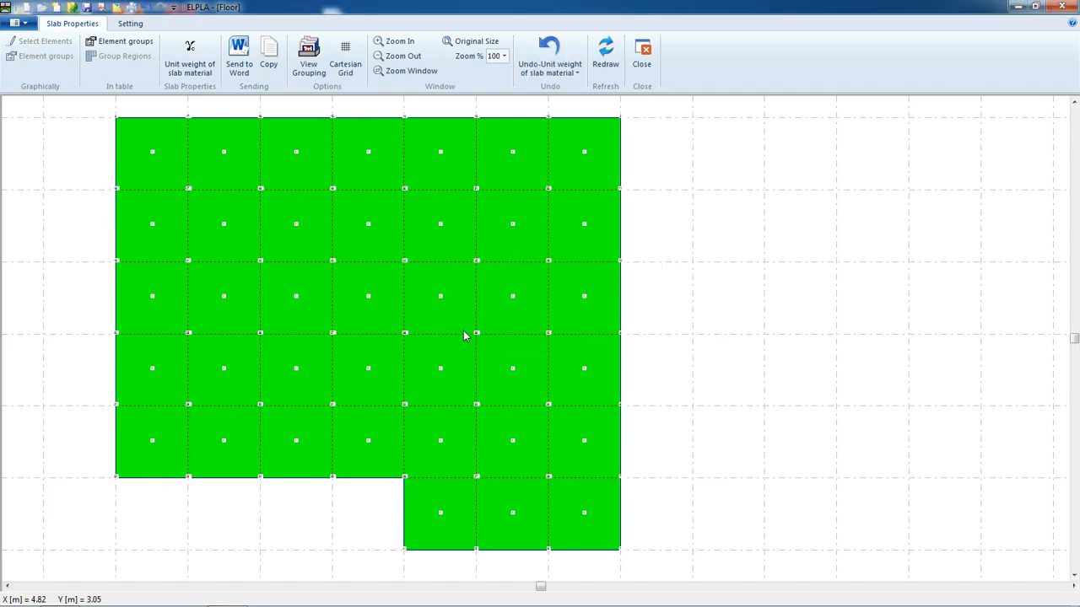
# Define the slab element group with thickness 0.1 m, Poisson's ratio 0.2 and E-modulus 3.2E07 kN/m2, then close slab properties
pyautogui.click(109, 46)
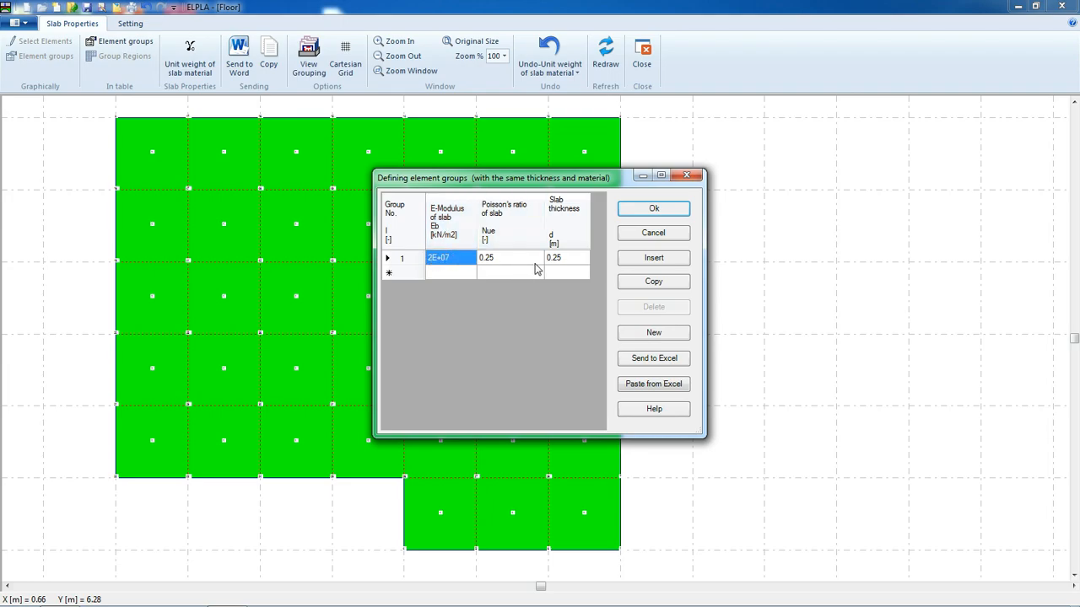
pyautogui.click(562, 263)
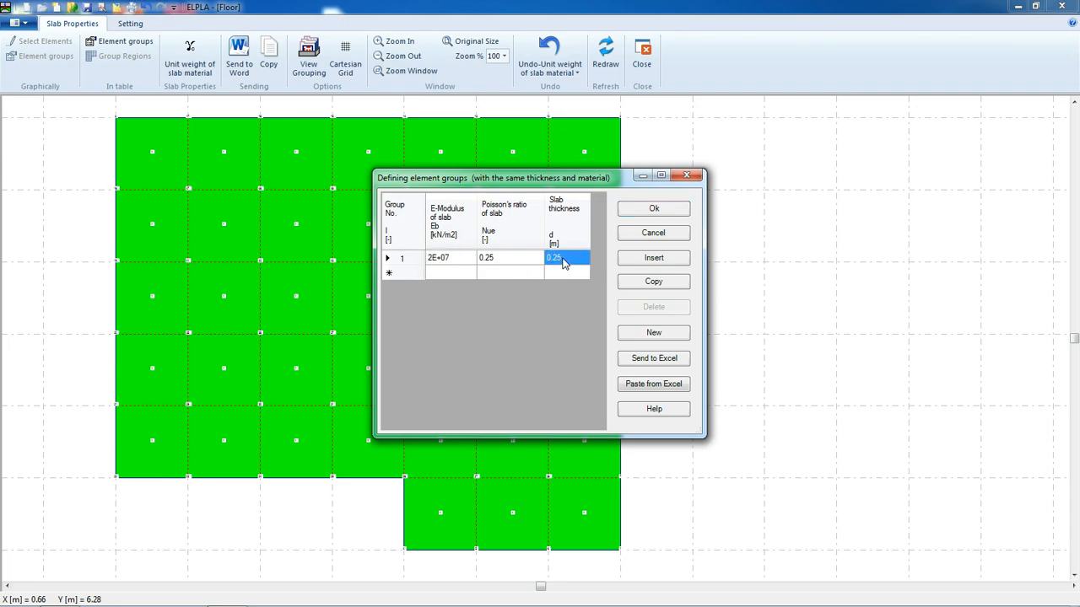
pyautogui.write('0.')
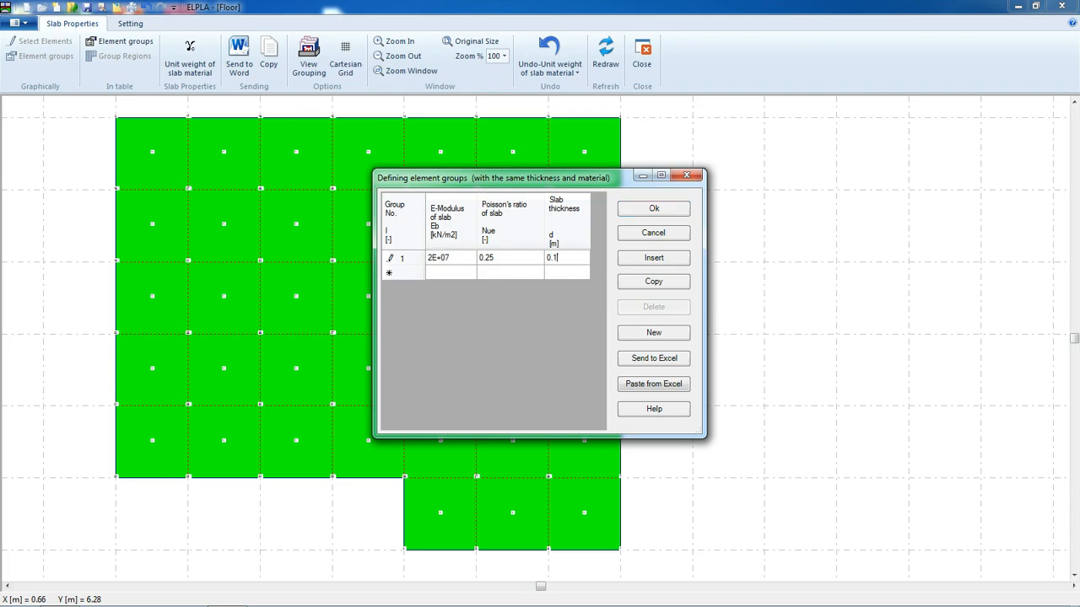
pyautogui.click(520, 257)
pyautogui.click(525, 261)
pyautogui.write('0.2')
pyautogui.click(441, 261)
pyautogui.click(437, 262)
pyautogui.moveTo(432, 257); pyautogui.dragTo(425, 265)
pyautogui.write('3.2')
pyautogui.click(641, 210)
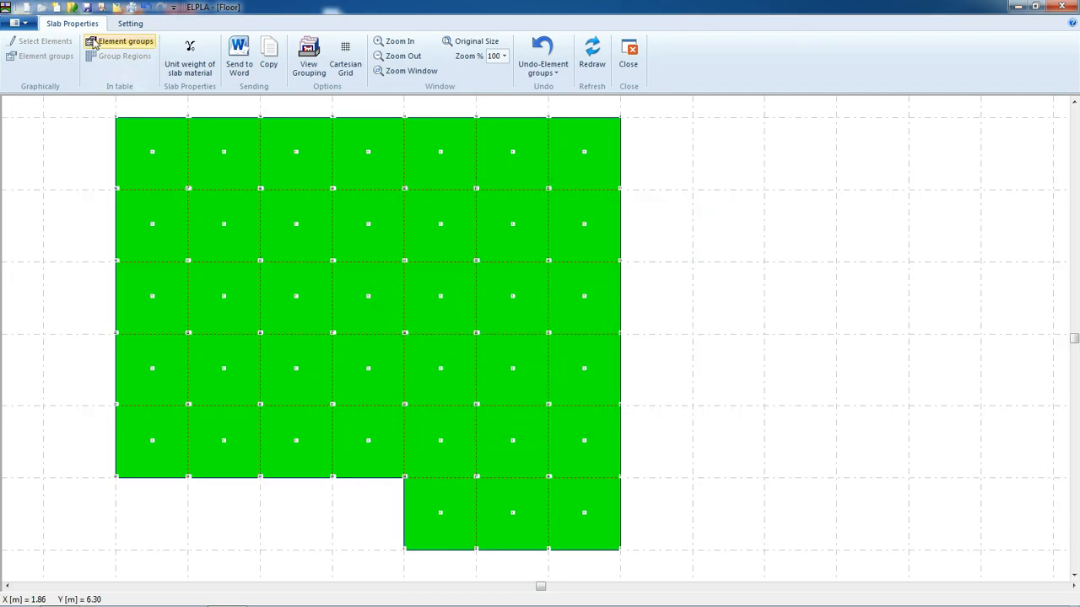
pyautogui.click(626, 56)
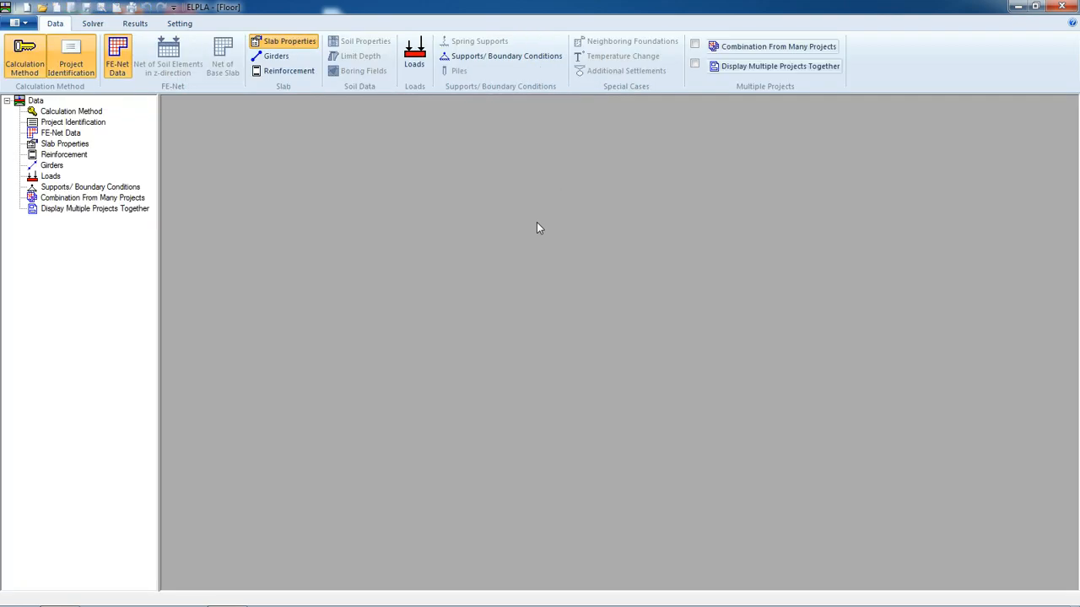
# Open girder input and choose a rectangular cross-section definition
pyautogui.click(272, 58)
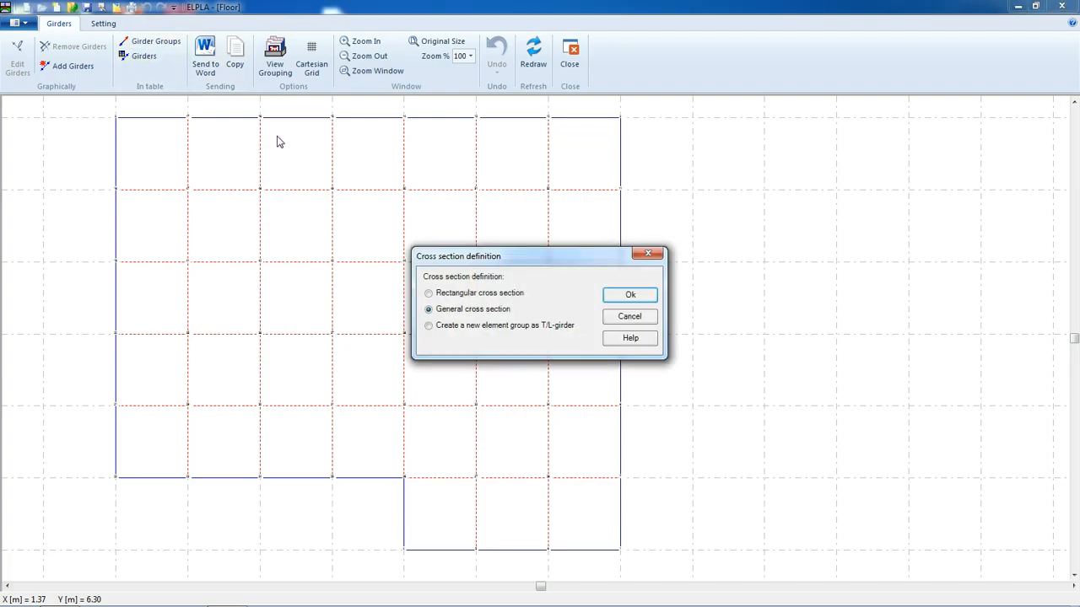
pyautogui.click(473, 294)
pyautogui.click(629, 296)
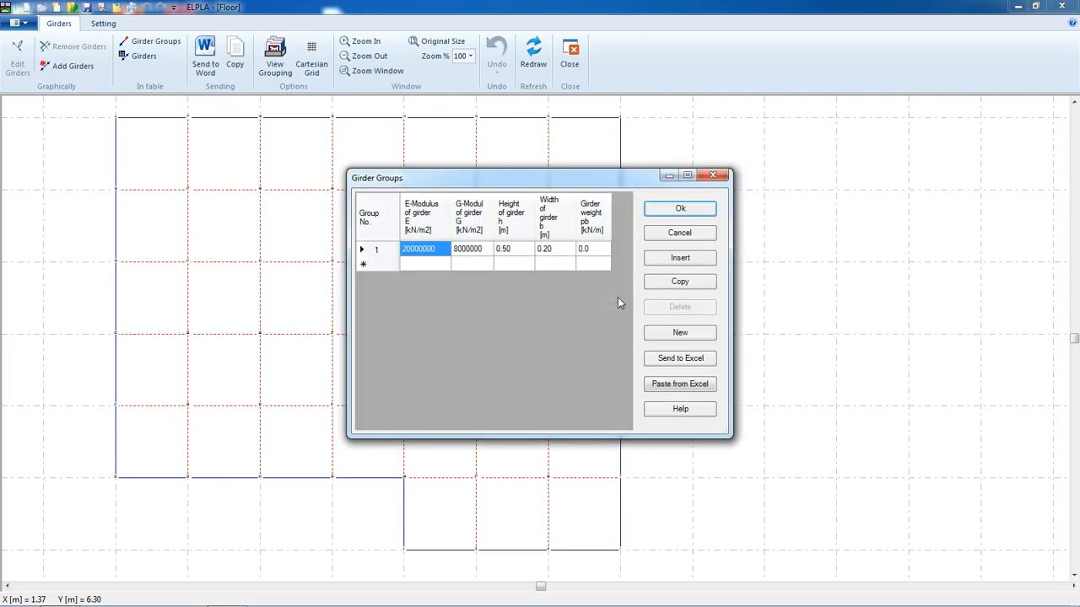
# Define girder group 1 with E 3.2E07, G 1.3E07 kN/m2, height 0.6 m, width 0.15 m and weight 1 kN/m
pyautogui.click(414, 250)
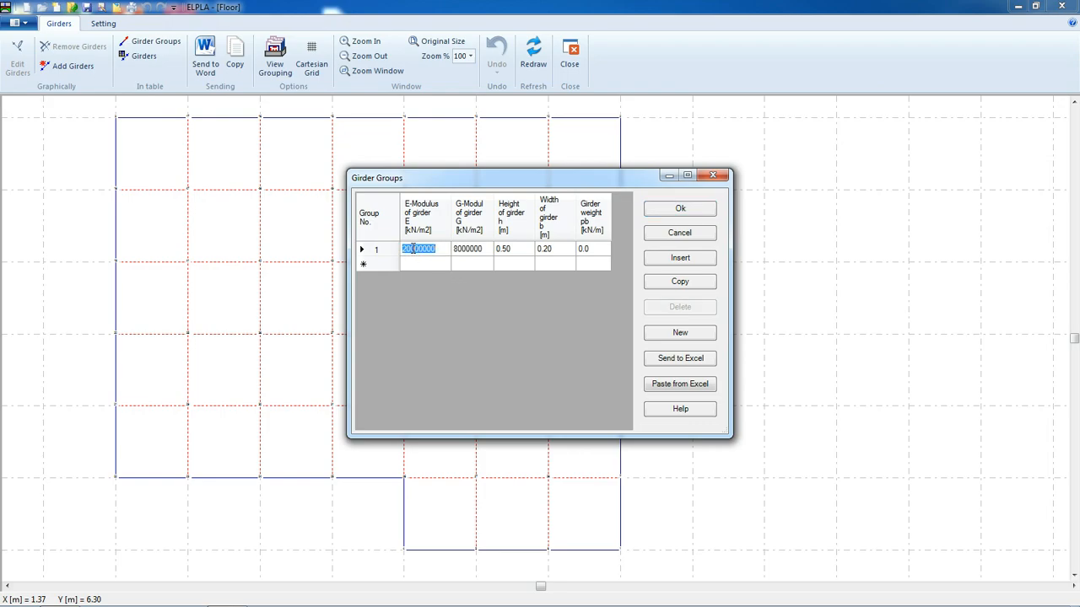
pyautogui.write('3.2E07')
pyautogui.click(469, 250)
pyautogui.write('1.3E07')
pyautogui.click(526, 249)
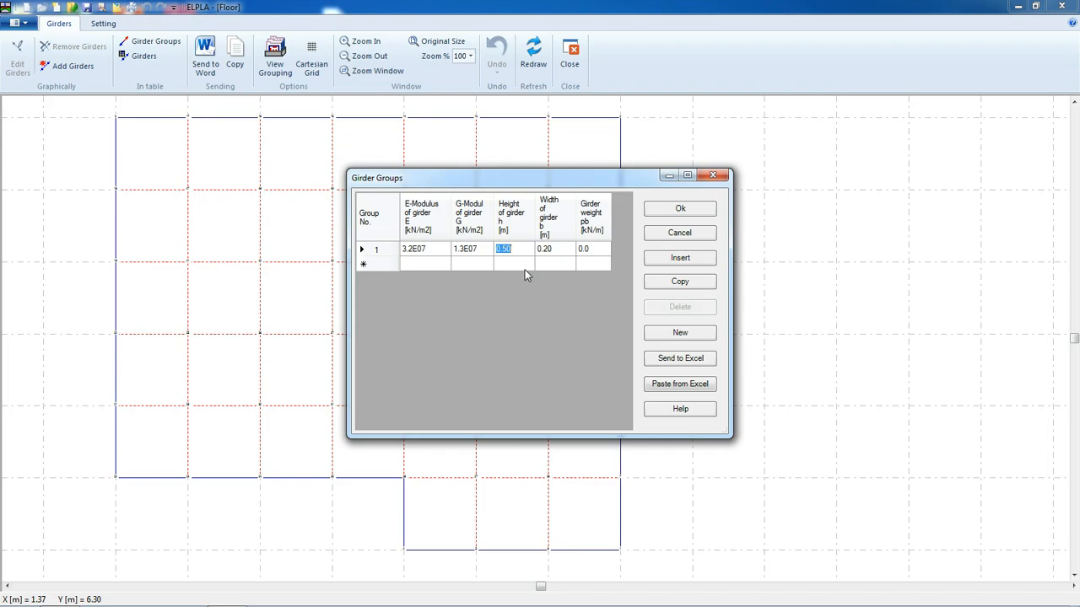
pyautogui.press('BackSpace')
pyautogui.write('.6')
pyautogui.click(562, 250)
pyautogui.write('0.15')
pyautogui.click(599, 250)
pyautogui.write('1.875')
pyautogui.click(652, 213)
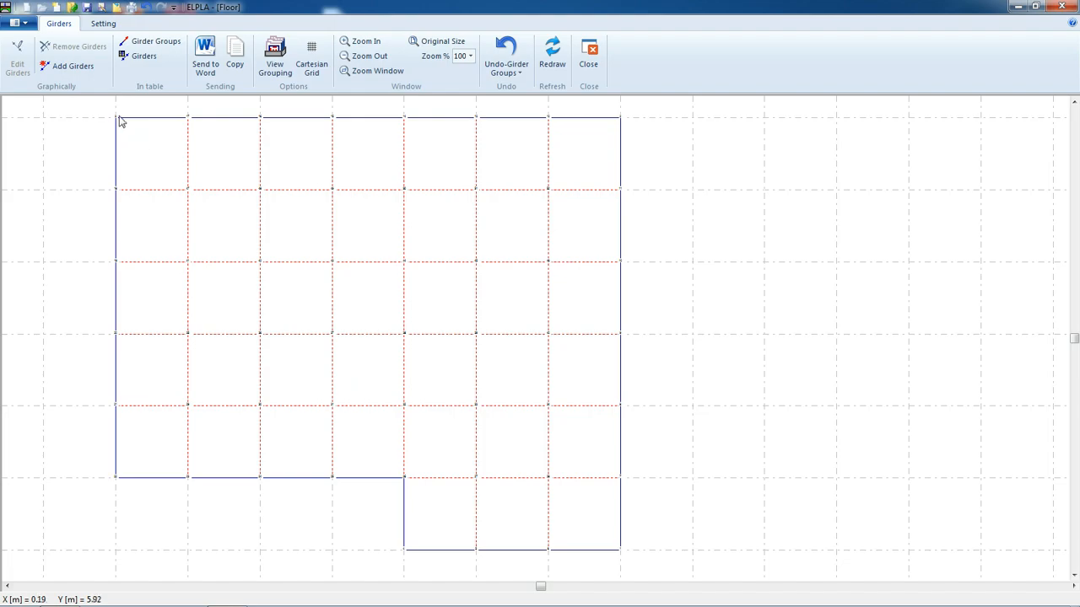
# Add a group 1 girder along the slab's right edge from the top corner to the bottom corner
pyautogui.click(52, 69)
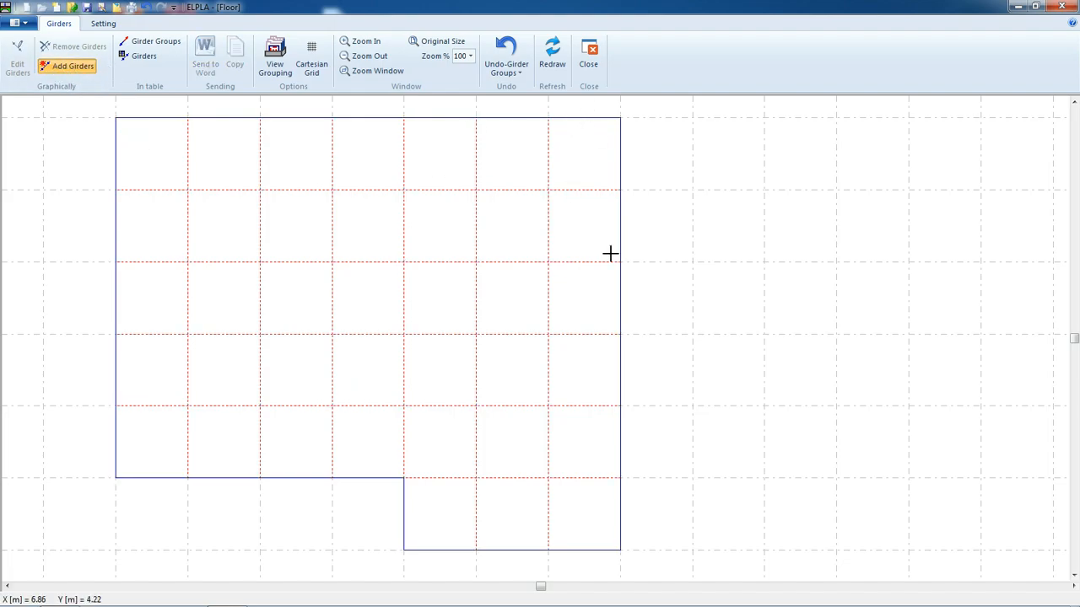
pyautogui.click(620, 117)
pyautogui.click(620, 553)
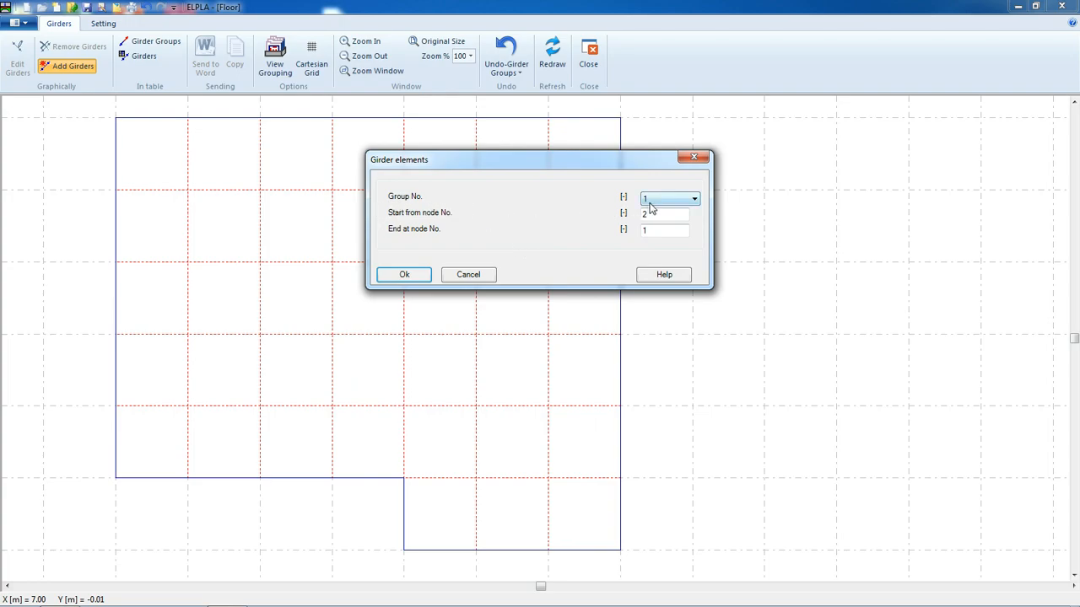
pyautogui.click(650, 203)
pyautogui.click(650, 211)
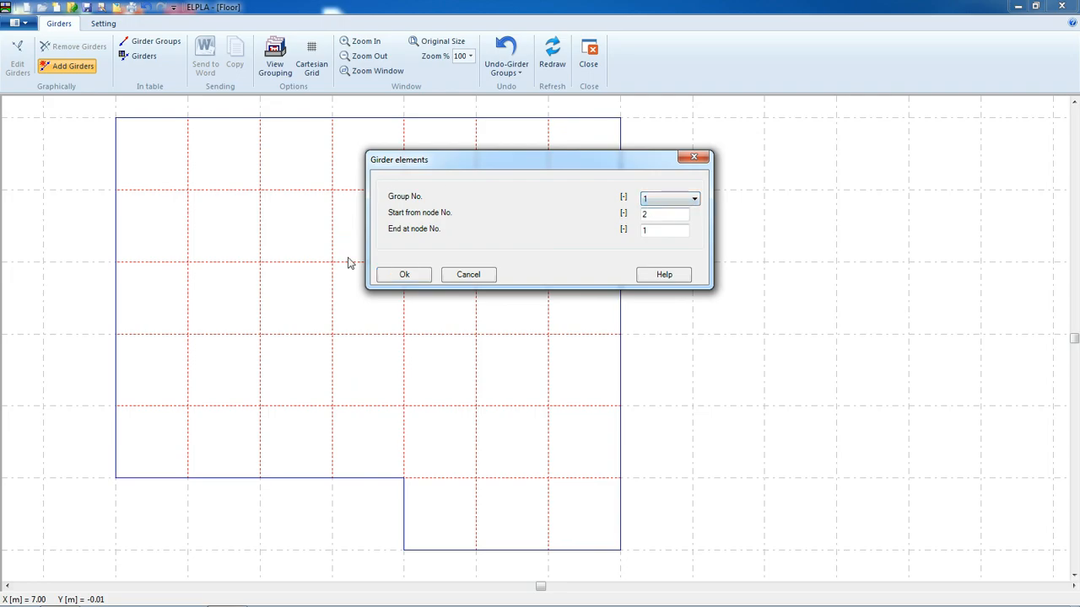
pyautogui.click(404, 275)
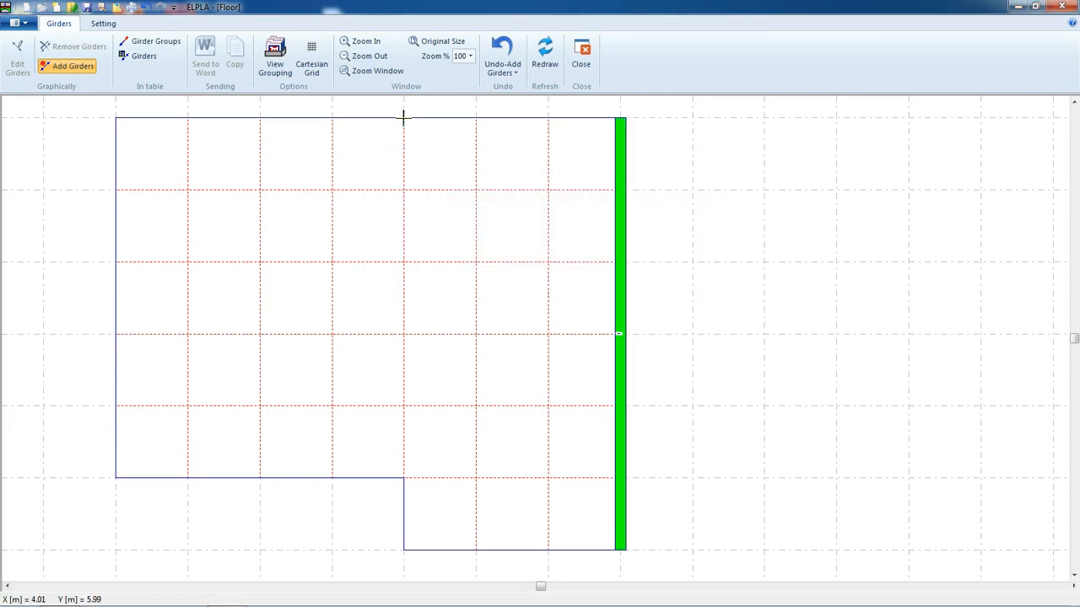
# Add a group 1 girder along the interior line at the notch from the slab's top edge to the bottom edge
pyautogui.click(405, 550)
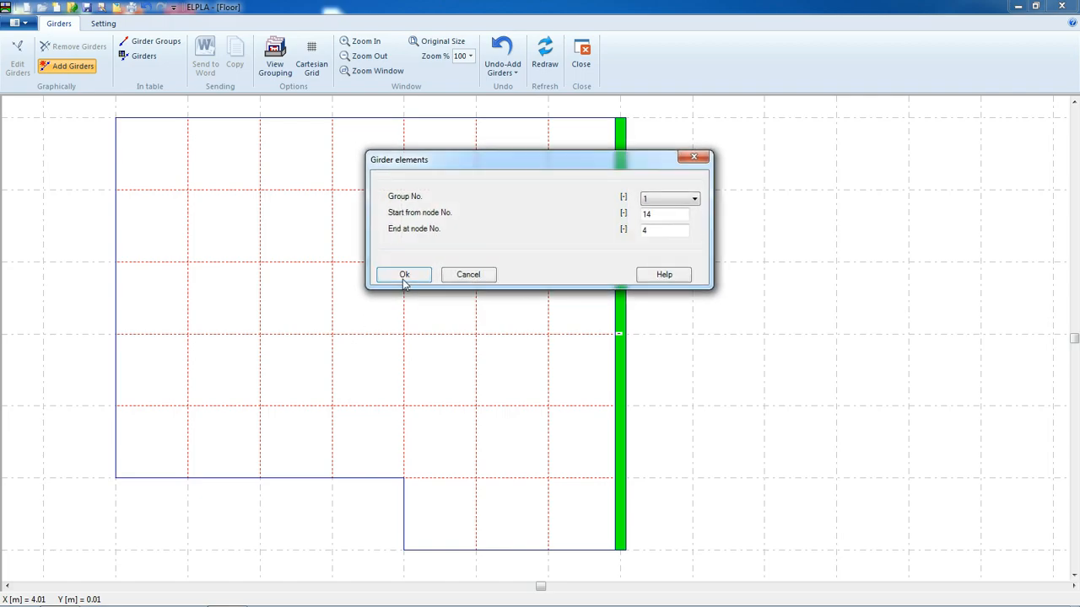
pyautogui.click(404, 276)
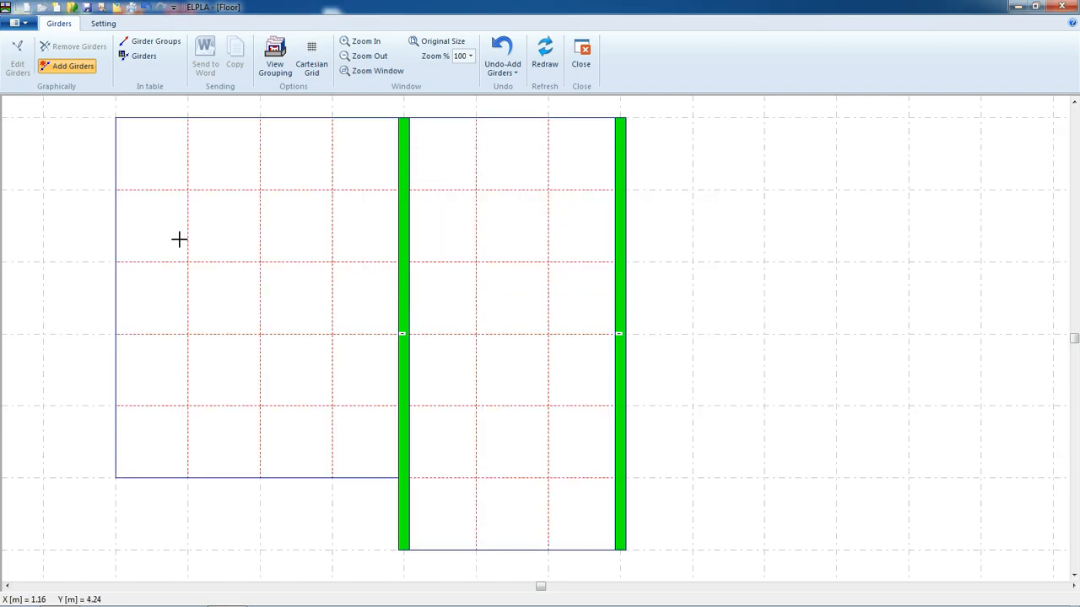
# Add a group 1 girder along the slab's left edge from the notch level down to the bottom corner
pyautogui.click(115, 477)
pyautogui.click(404, 275)
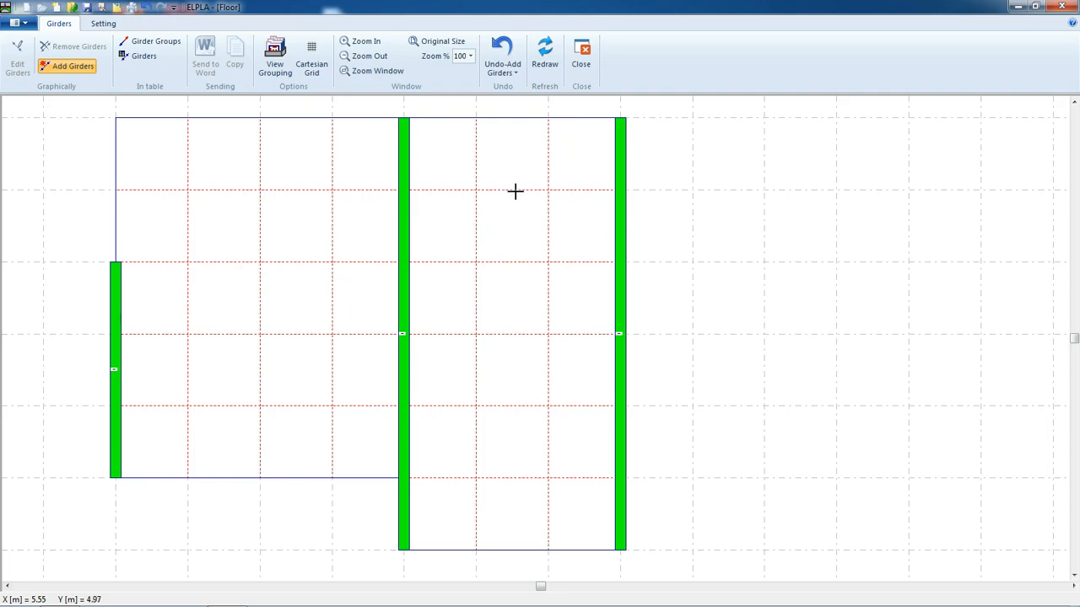
# Add a group 1 girder along the top edge between the right edge and the interior notch line
pyautogui.click(619, 118)
pyautogui.click(403, 118)
pyautogui.click(403, 275)
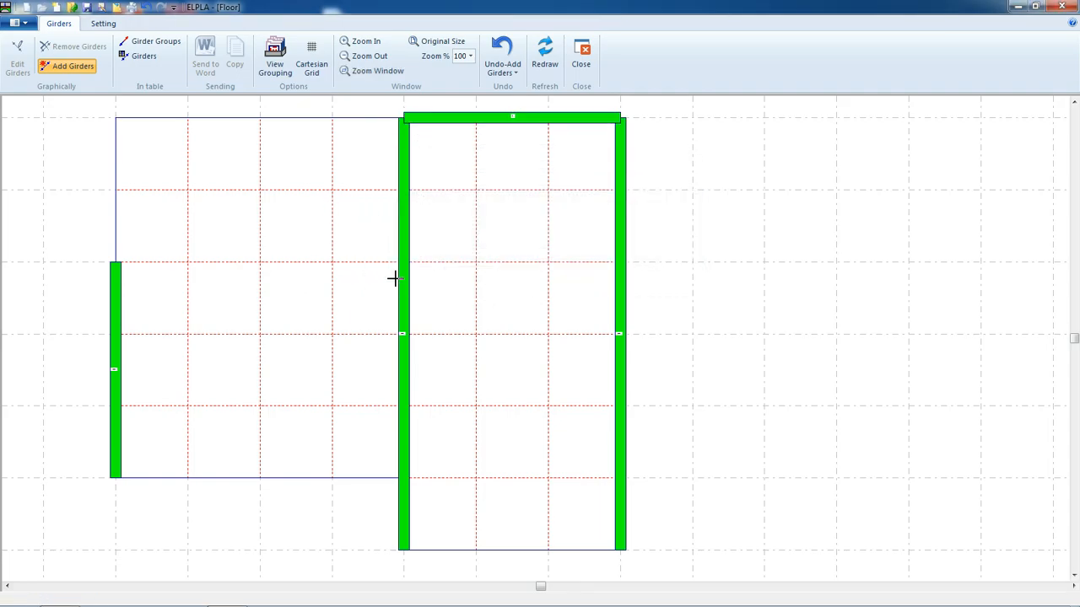
# Add a group 1 girder across the slab at the notch level from the left edge to the right edge
pyautogui.click(116, 261)
pyautogui.click(620, 261)
pyautogui.click(396, 274)
# Add a group 1 girder along the bottom edge of the left part from the notch corner to the left edge
pyautogui.click(403, 476)
pyautogui.click(113, 477)
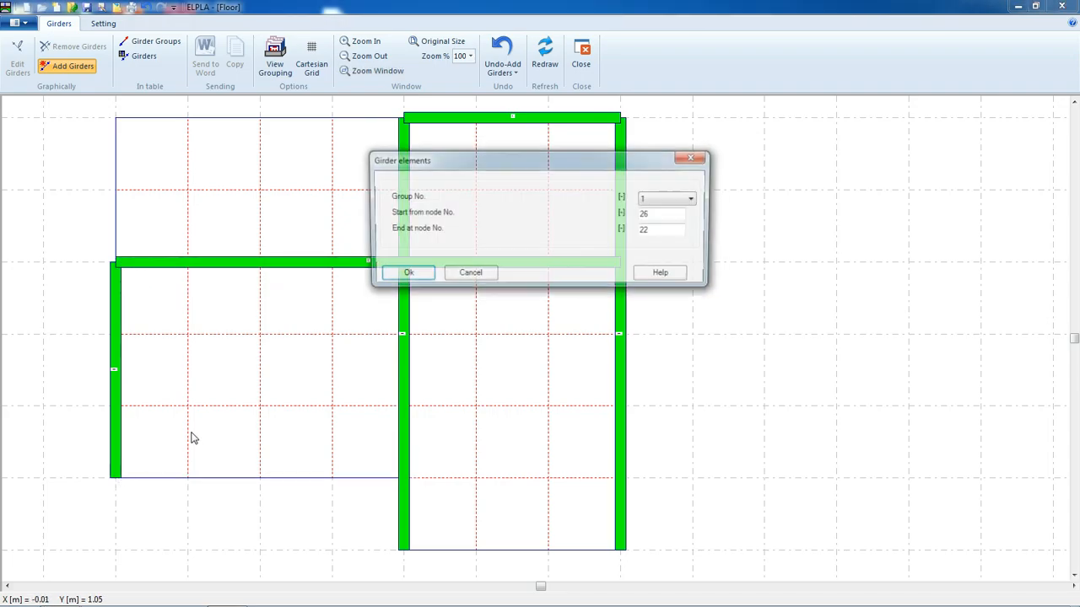
pyautogui.click(405, 275)
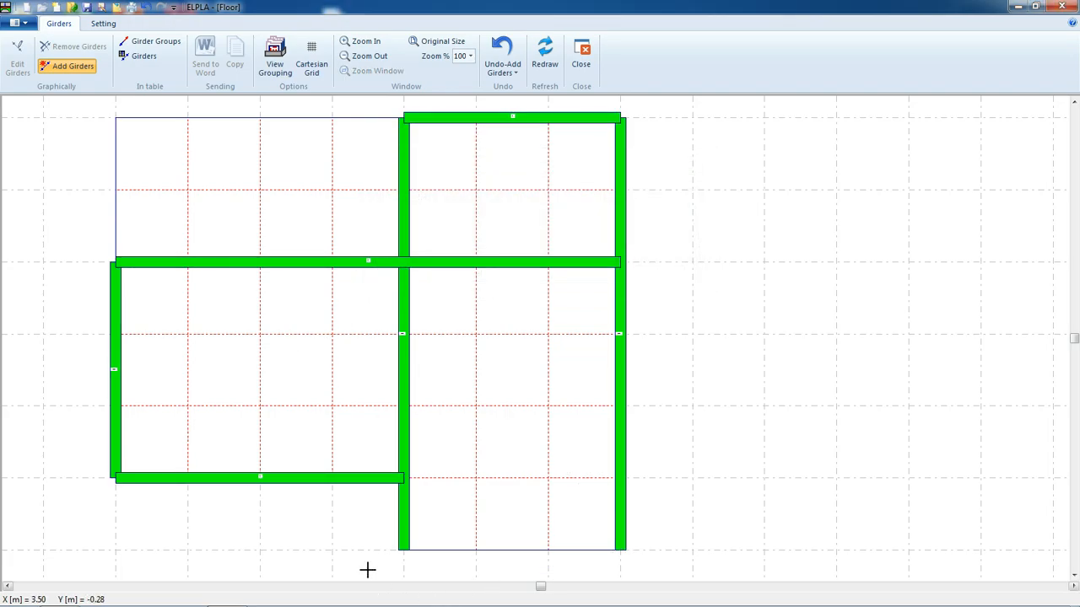
# Add a group 1 girder along the bottom edge of the right part between its two corners
pyautogui.click(403, 549)
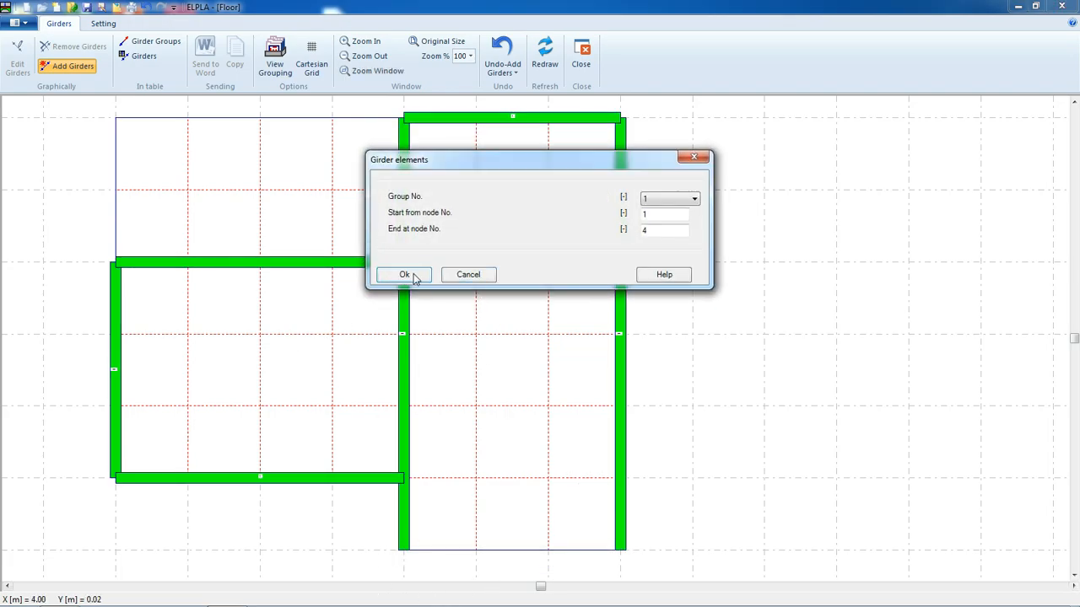
pyautogui.click(405, 275)
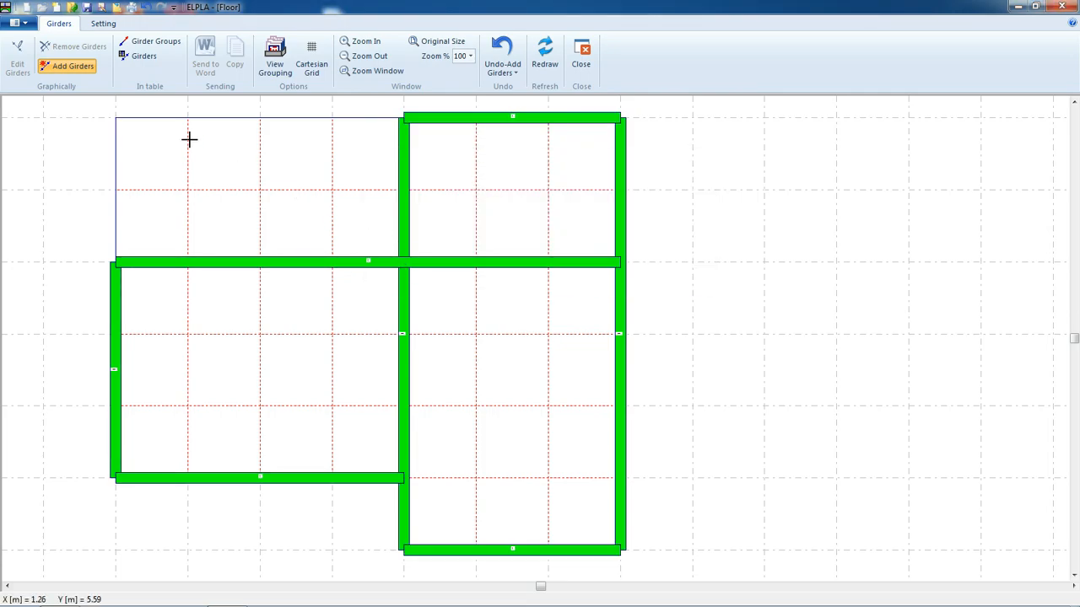
# Save the girder layout and close the girder editor
pyautogui.click(88, 8)
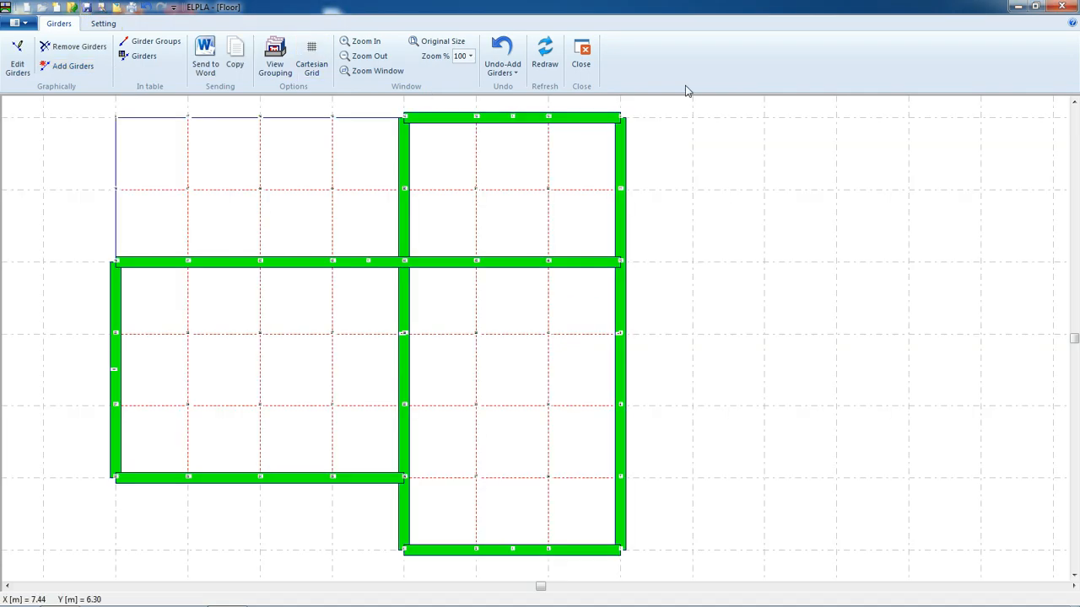
pyautogui.click(582, 58)
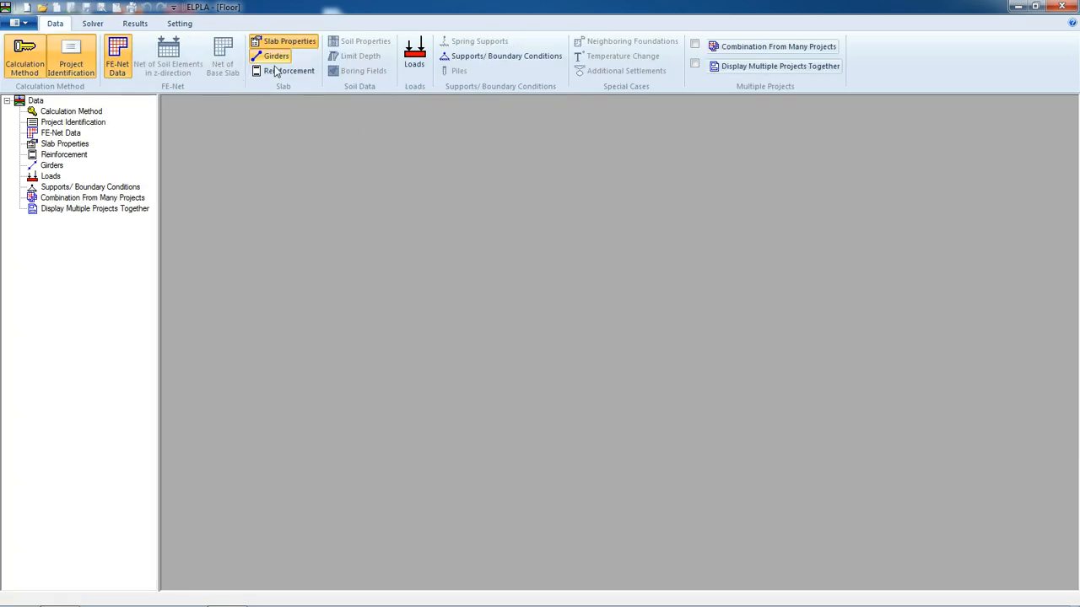
# Open reinforcement settings, choose design code EC 2 and concrete grade C 30/37, and save
pyautogui.click(268, 73)
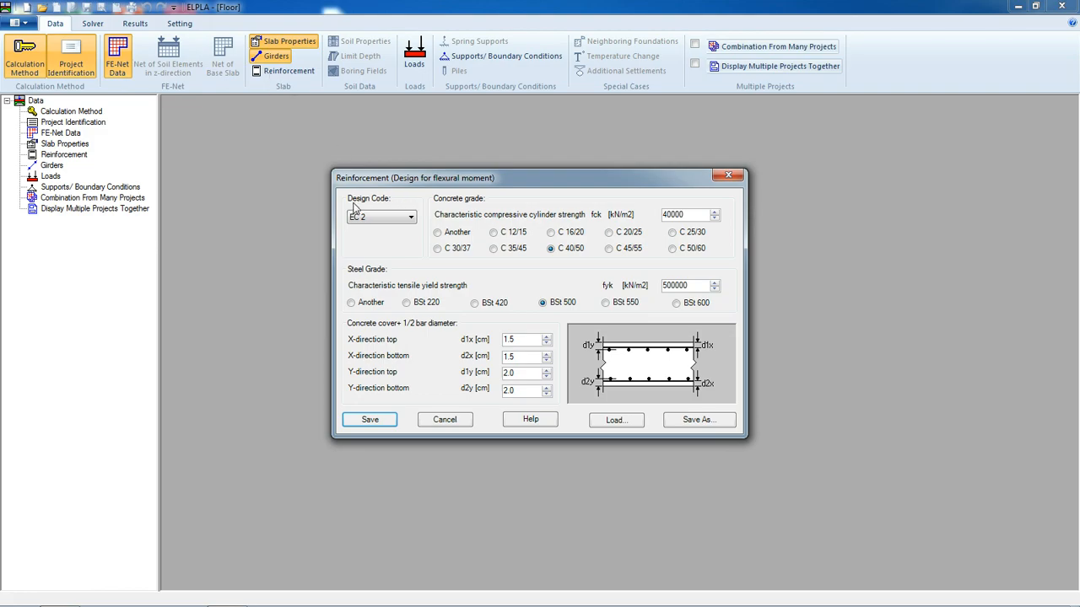
pyautogui.click(386, 218)
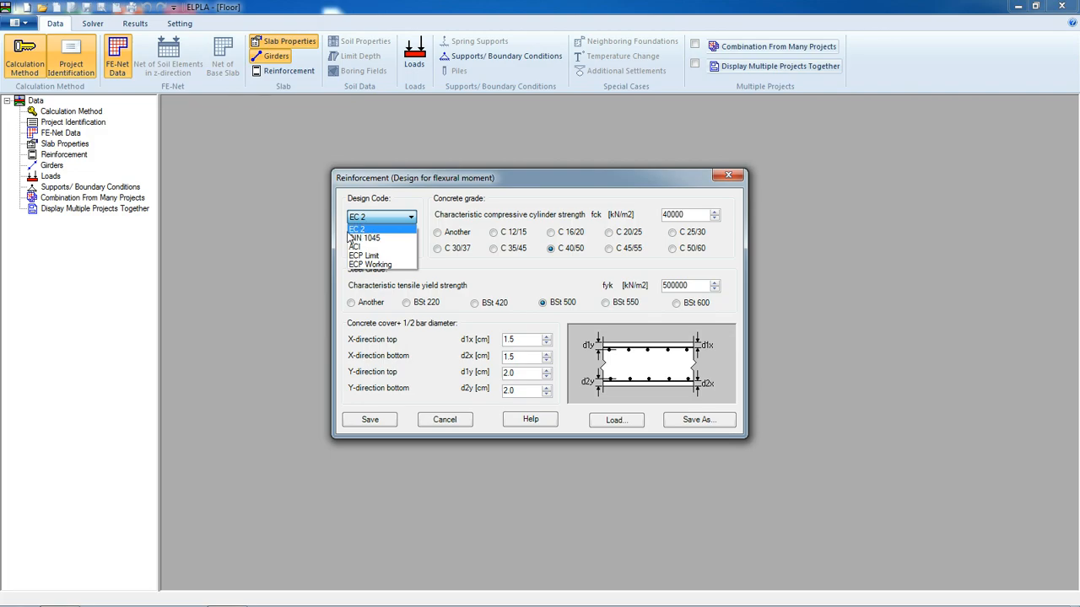
pyautogui.click(369, 231)
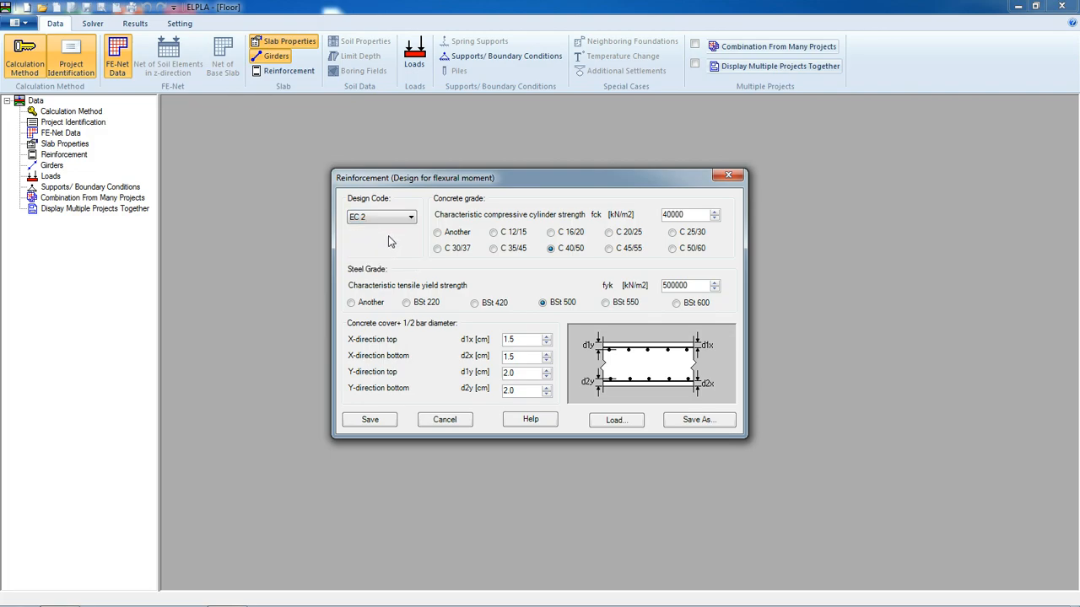
pyautogui.click(438, 249)
pyautogui.click(371, 420)
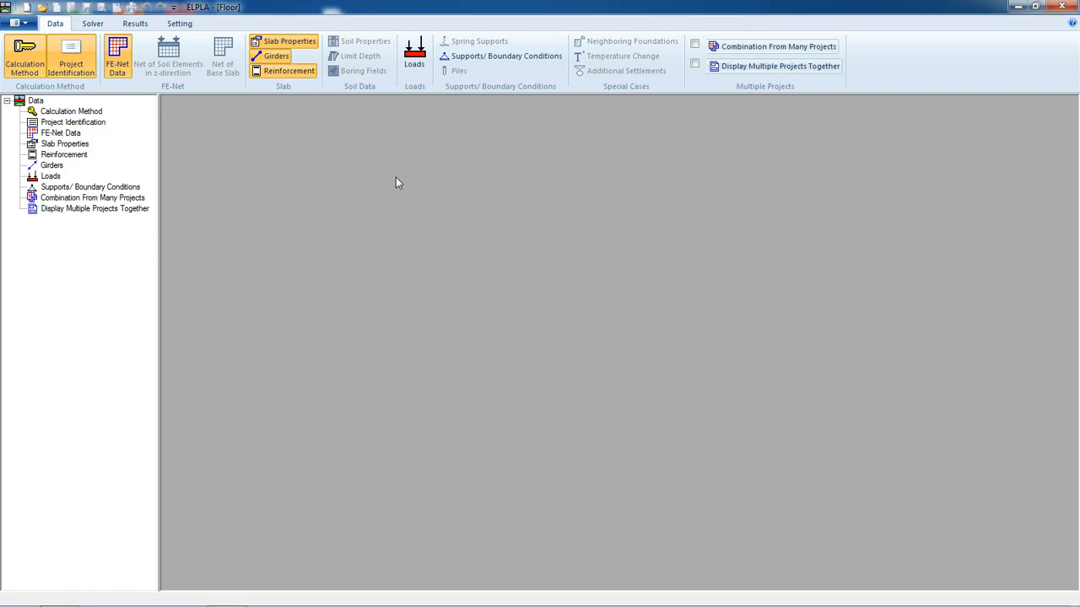
# Open the loads editor and review the general plot parameters, accepting them unchanged
pyautogui.click(422, 74)
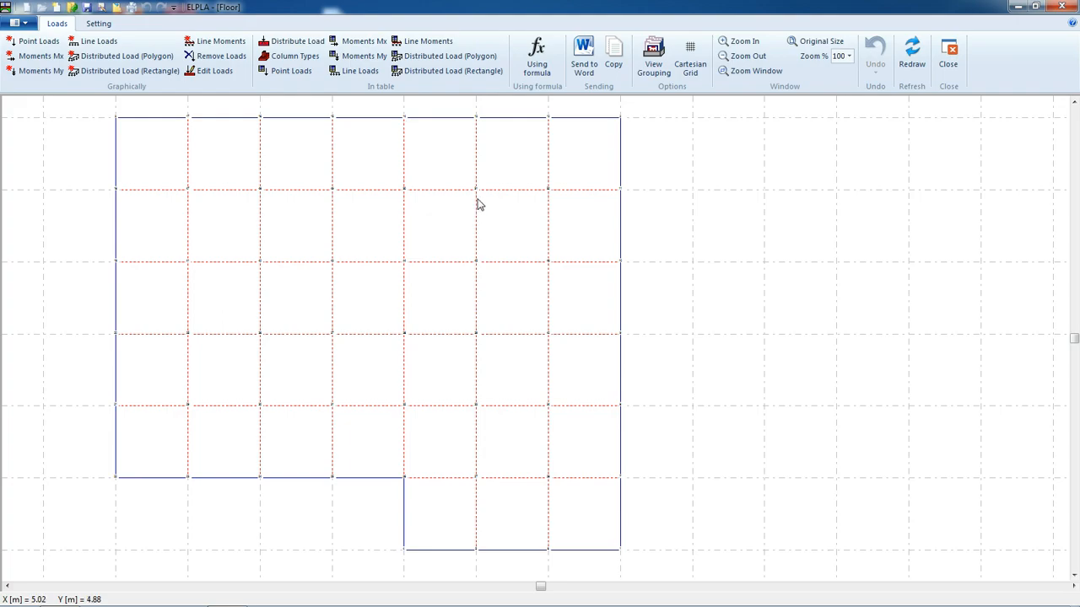
pyautogui.click(96, 26)
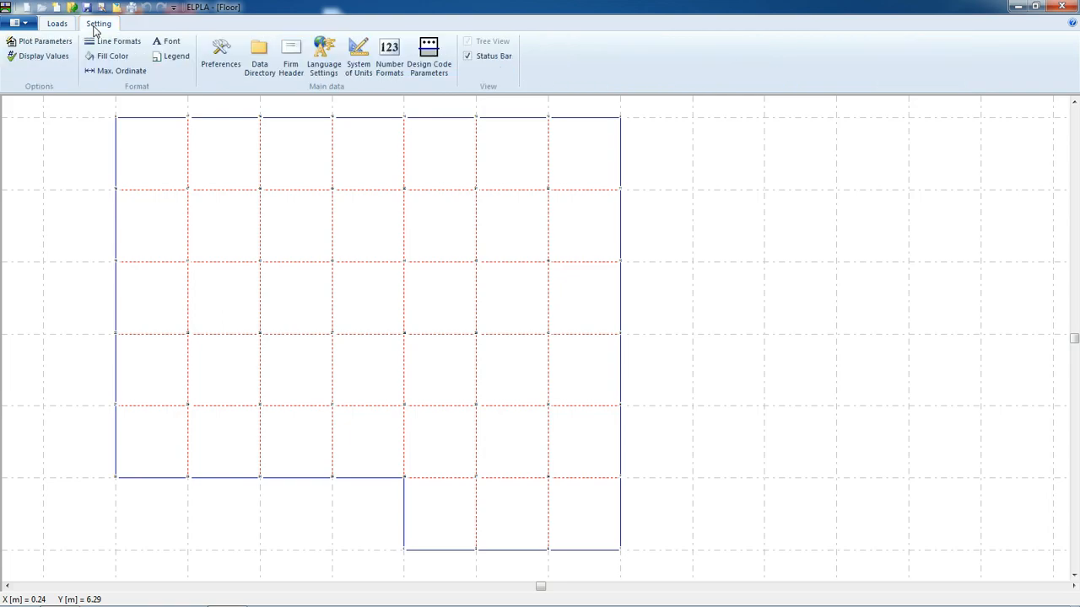
pyautogui.click(28, 47)
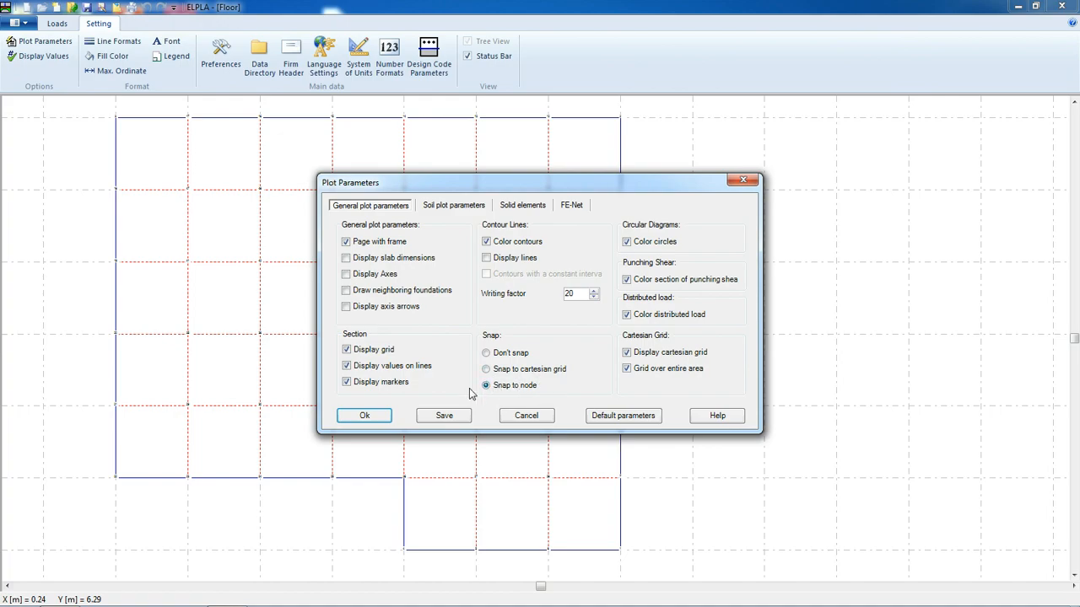
pyautogui.click(364, 415)
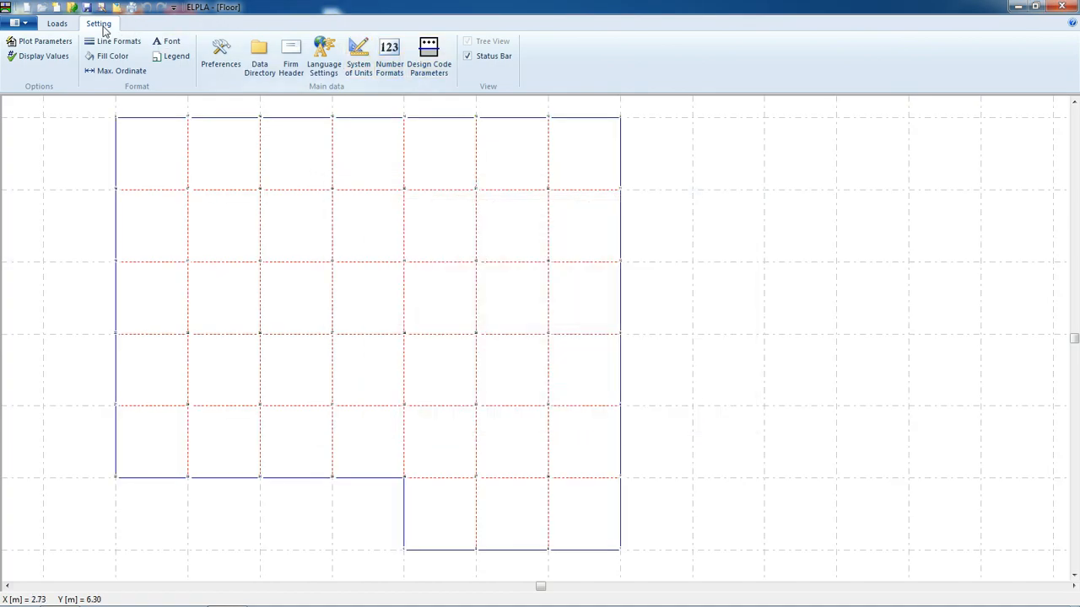
# Display the girder system in the loads view through view grouping
pyautogui.click(61, 25)
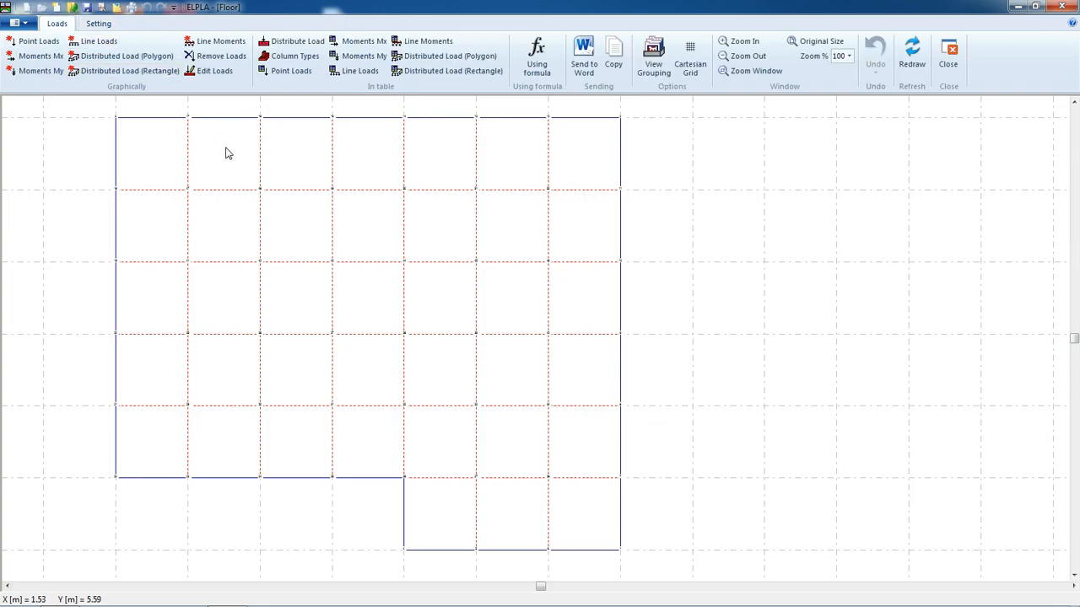
pyautogui.click(652, 67)
pyautogui.click(509, 295)
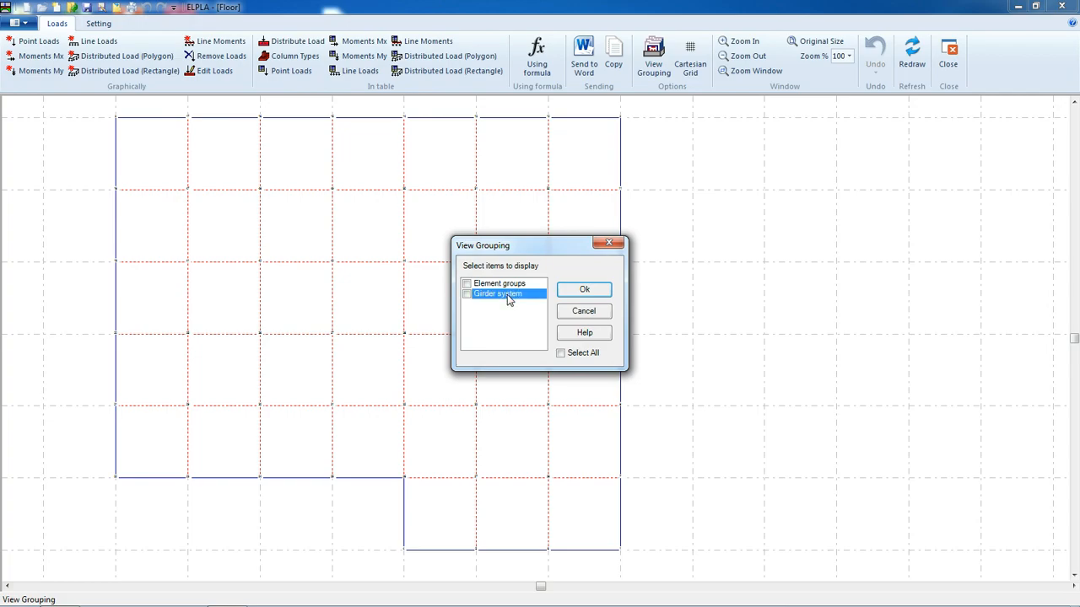
pyautogui.click(584, 289)
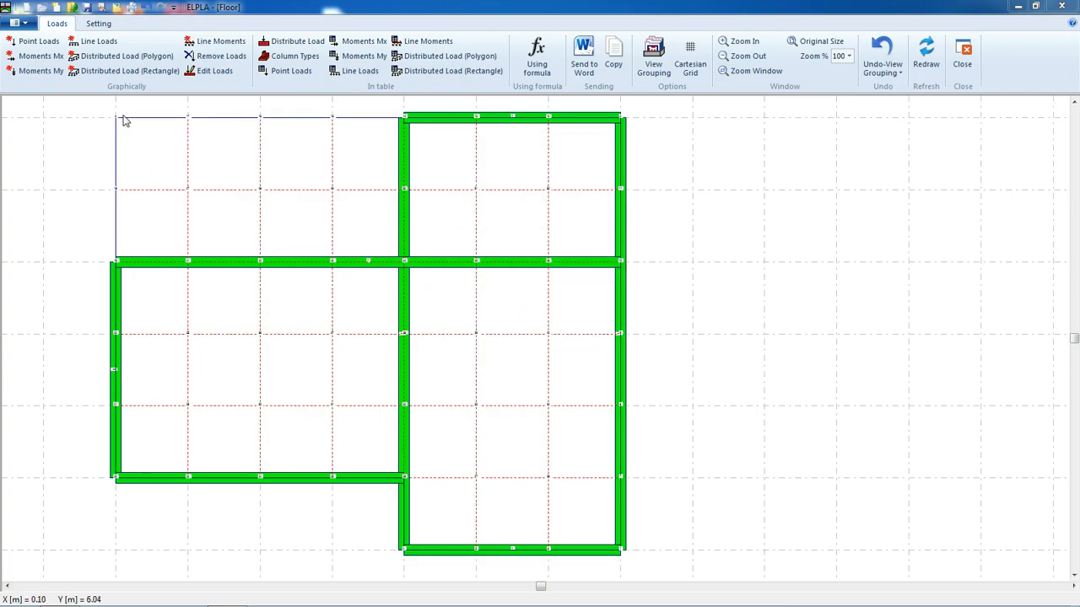
# Apply a rectangular distributed load of 4.5 kN/m2 over the upper-left panel from (0, 6) to (4, 4)
pyautogui.click(121, 72)
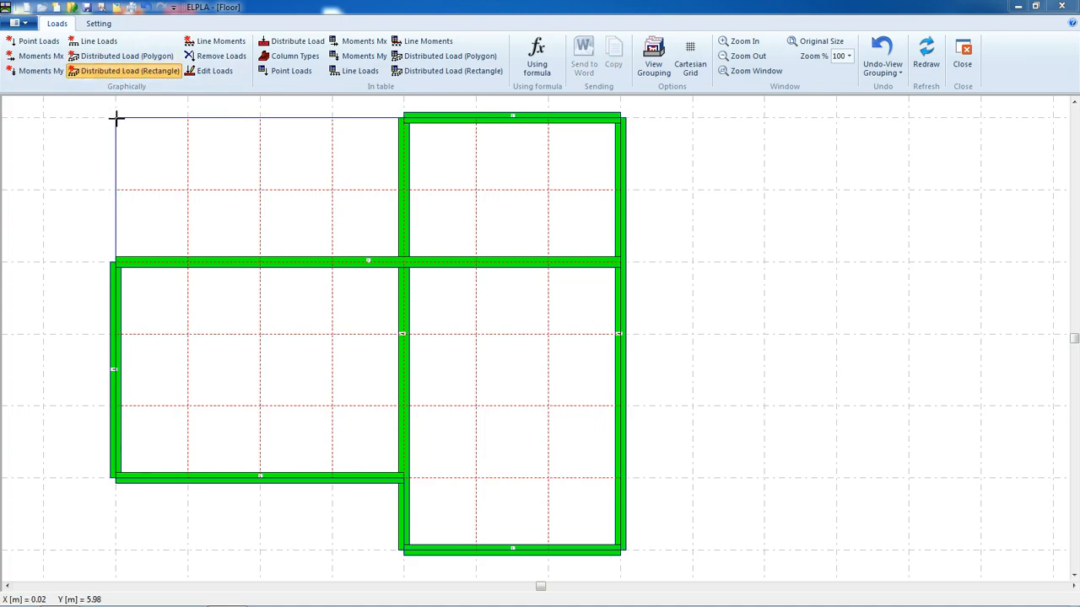
pyautogui.moveTo(209, 149); pyautogui.dragTo(402, 261)
pyautogui.doubleClick(665, 191)
pyautogui.write('4')
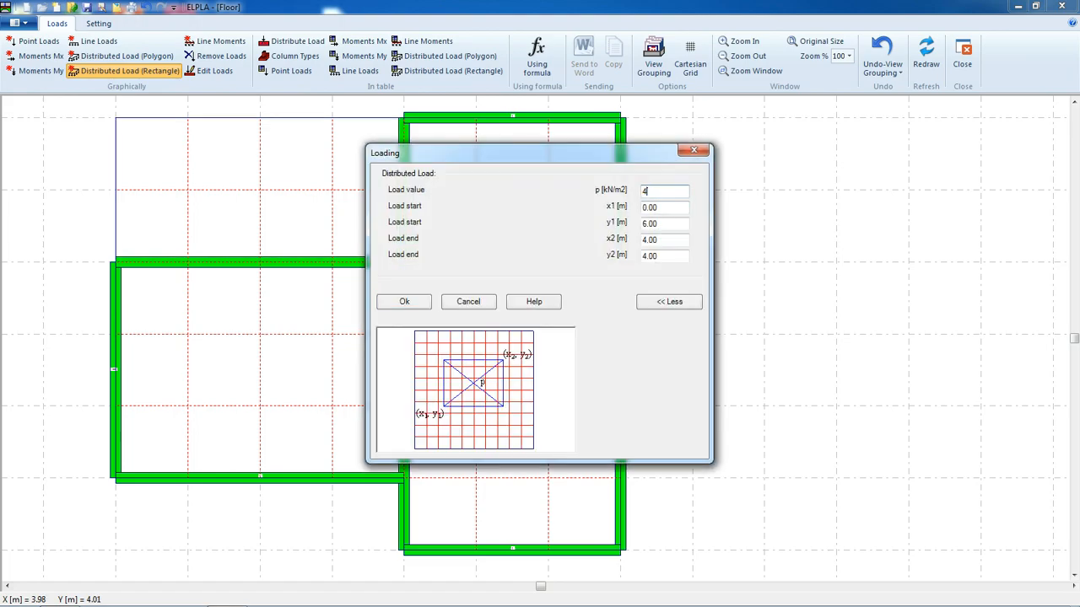
pyautogui.write('.5')
pyautogui.click(405, 301)
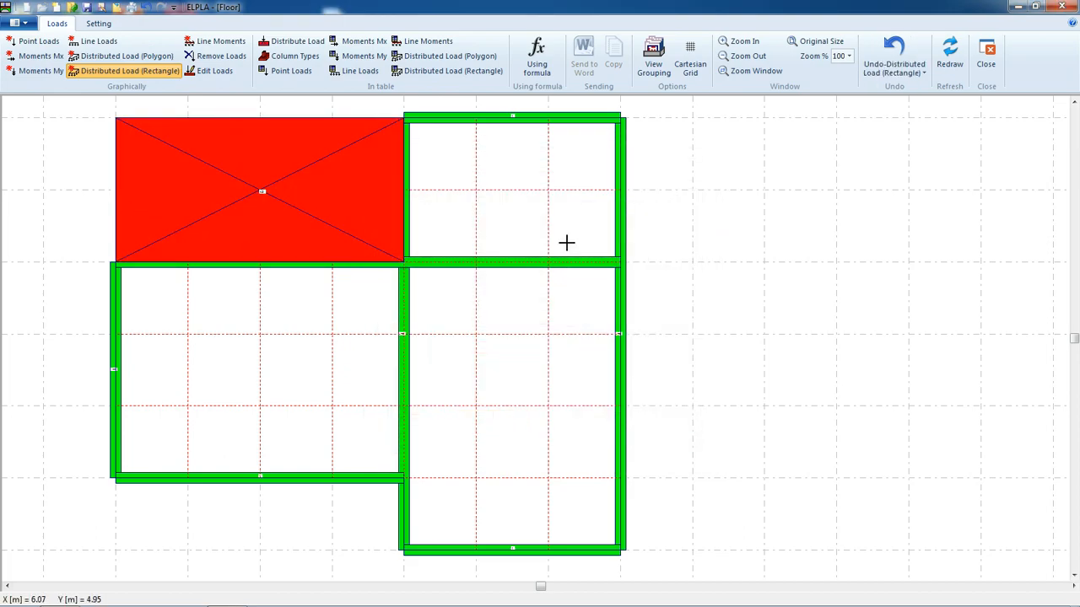
# Apply a rectangular distributed load of 3.5 kN/m2 over the right part from (4, 6) to (7, 0)
pyautogui.click(118, 74)
pyautogui.moveTo(407, 118); pyautogui.dragTo(620, 547)
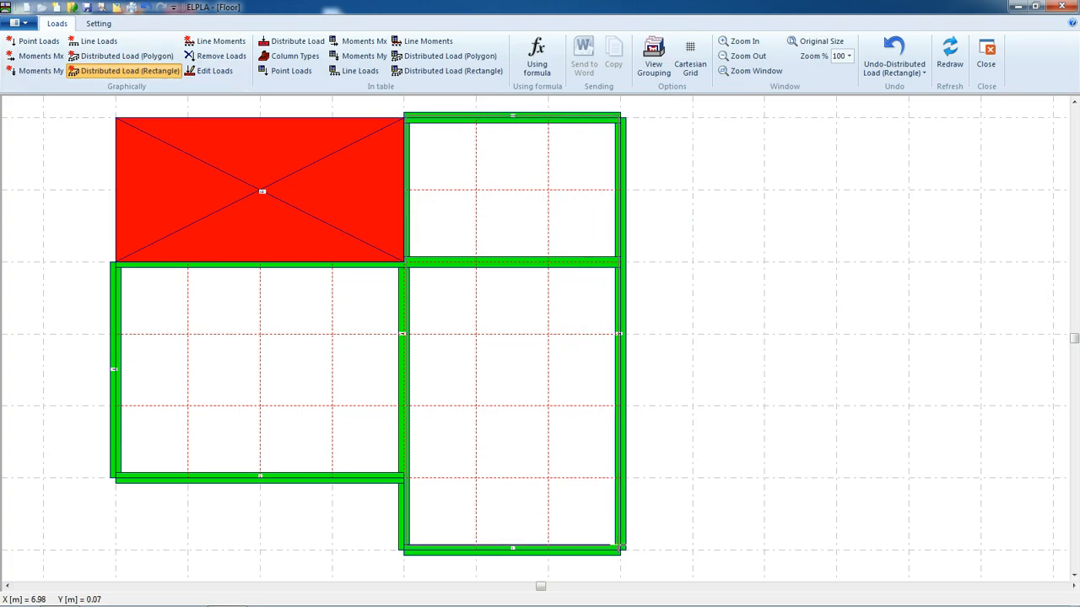
pyautogui.doubleClick(660, 190)
pyautogui.write('3.5')
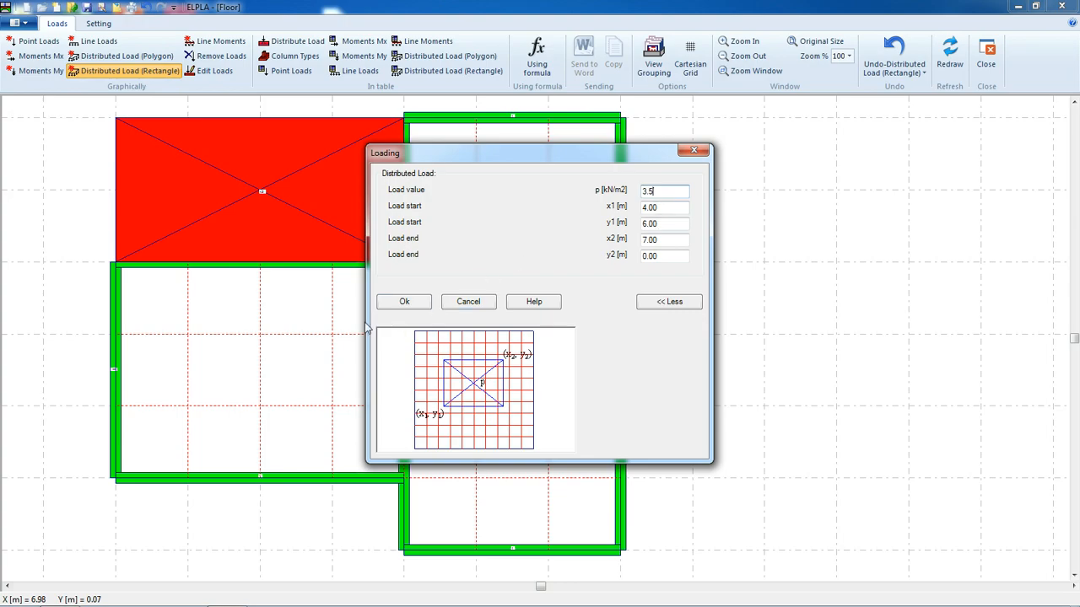
pyautogui.click(395, 302)
# Apply a rectangular distributed load of 3.5 kN/m2 over the lower-left panel from (0, 4) to (4, 1)
pyautogui.click(116, 264)
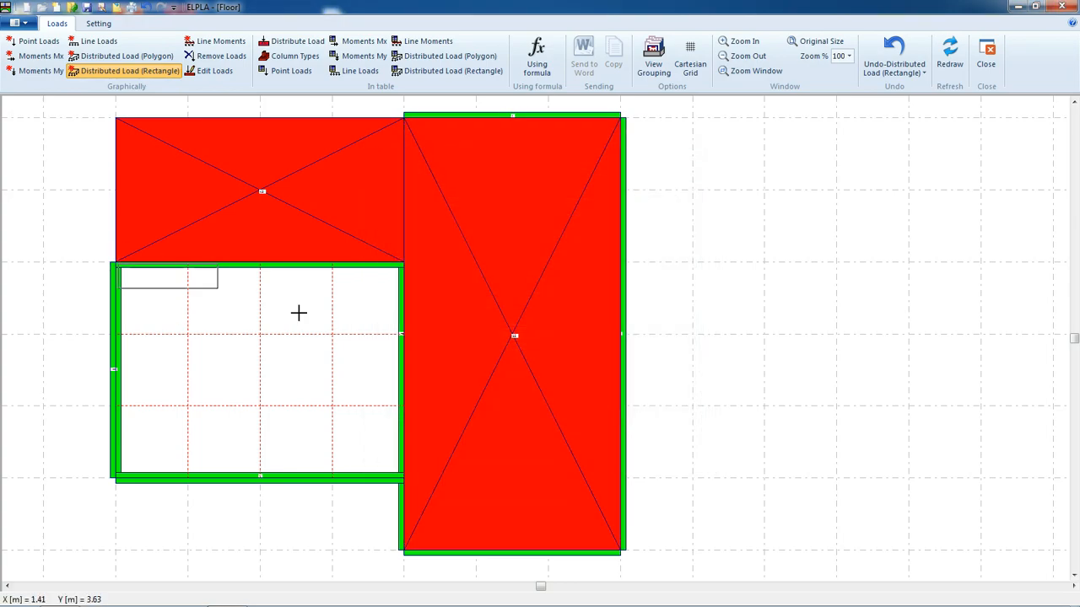
pyautogui.doubleClick(655, 191)
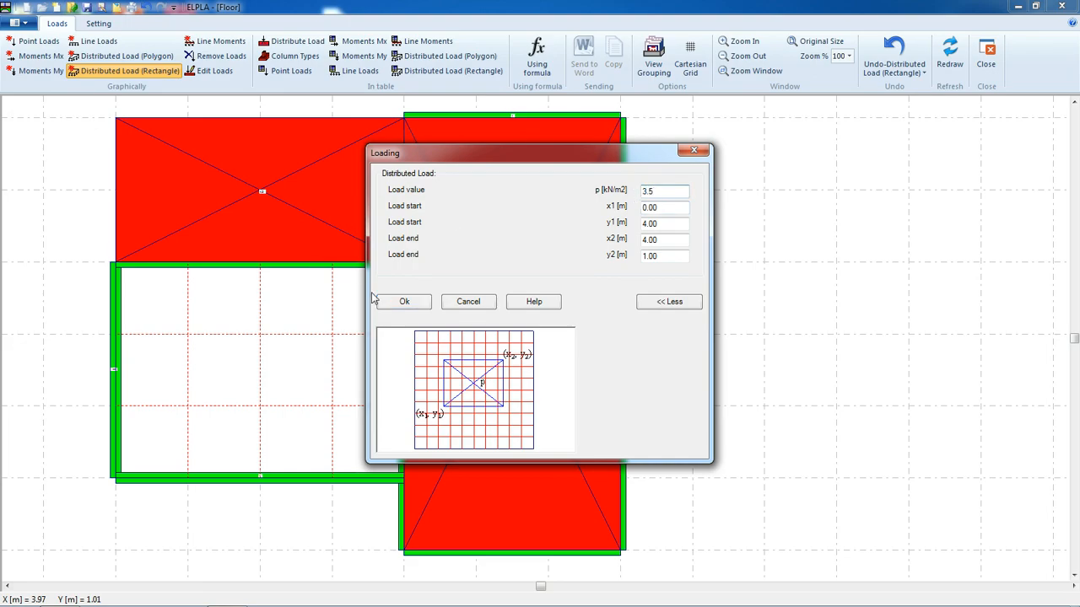
pyautogui.click(404, 301)
# Set the Data/Results font size factor to 3.0
pyautogui.scroll(1, 309, 148)
pyautogui.scroll(2, 310, 147)
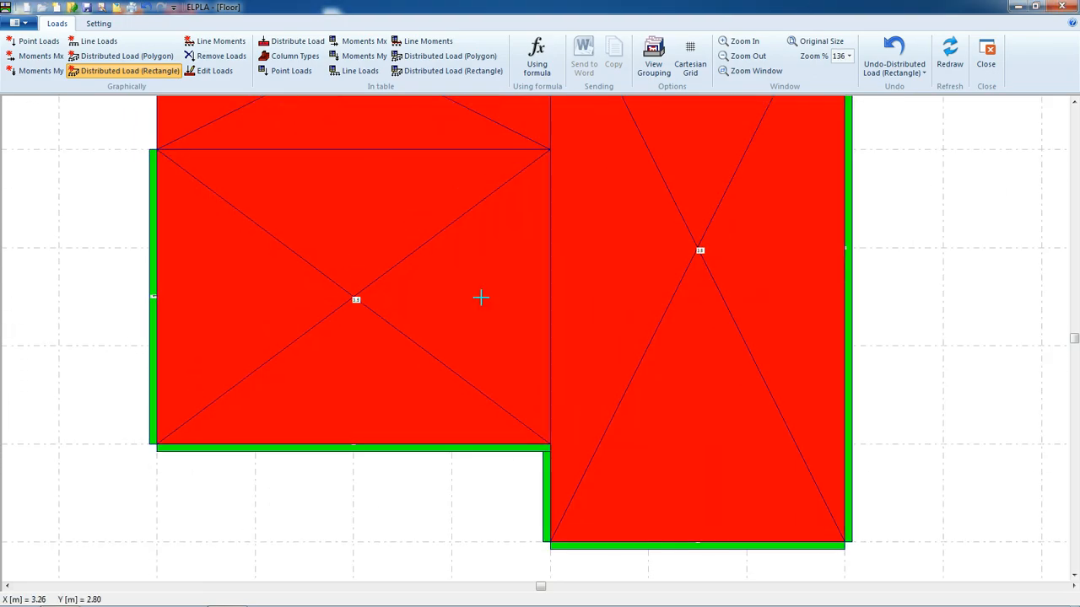
pyautogui.scroll(2, 612, 249)
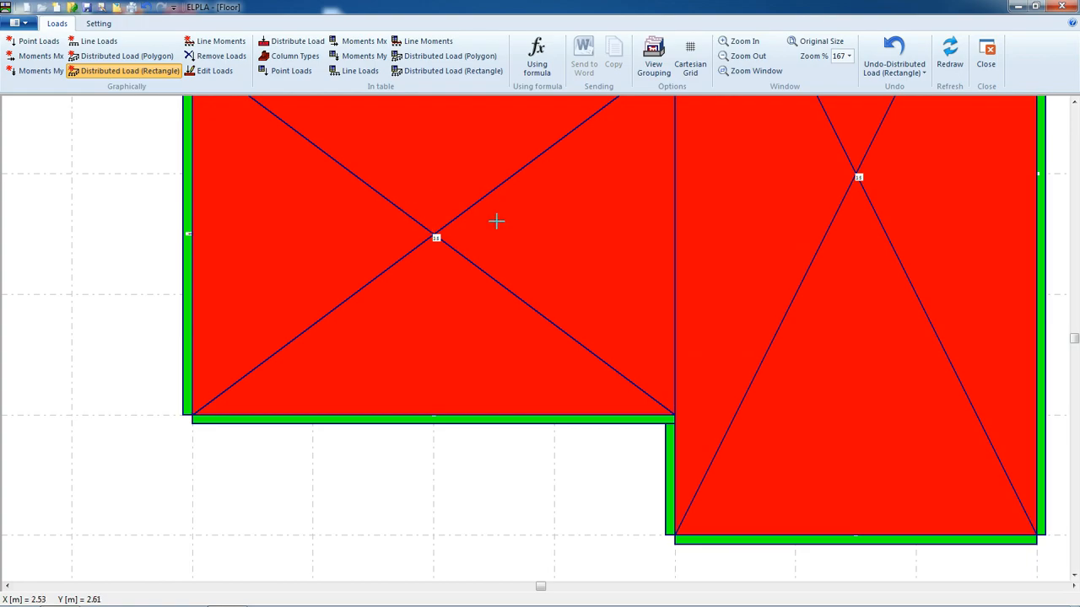
pyautogui.click(103, 24)
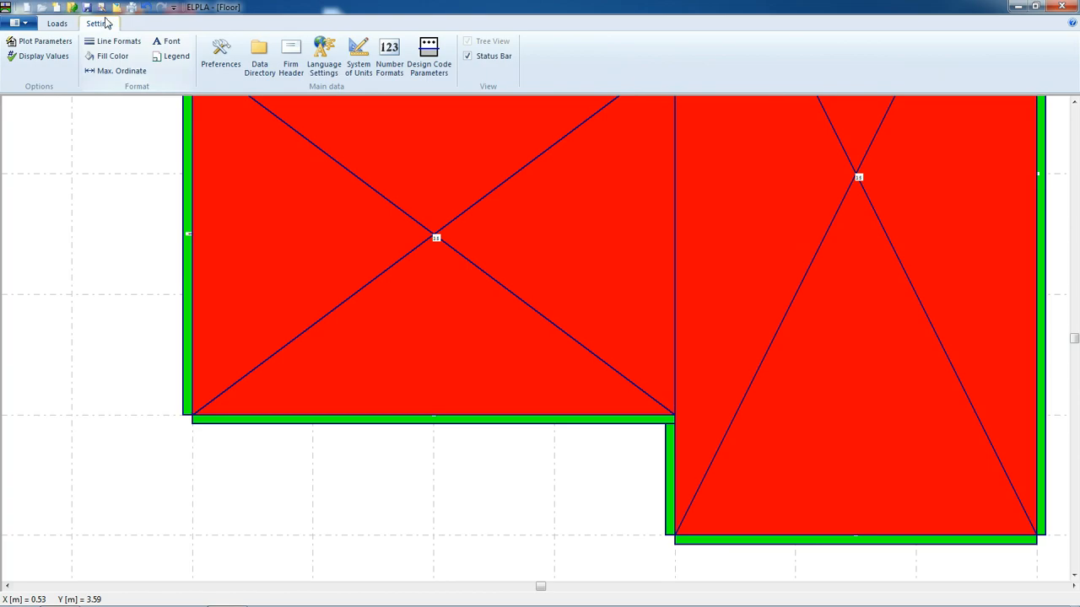
pyautogui.click(168, 41)
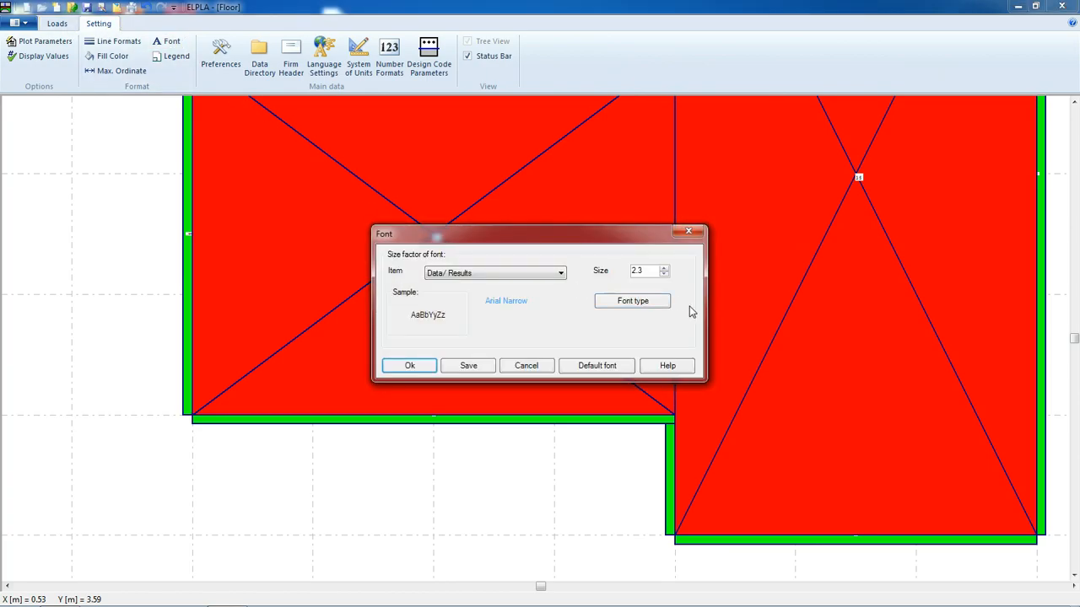
pyautogui.doubleClick(646, 271)
pyautogui.write('3')
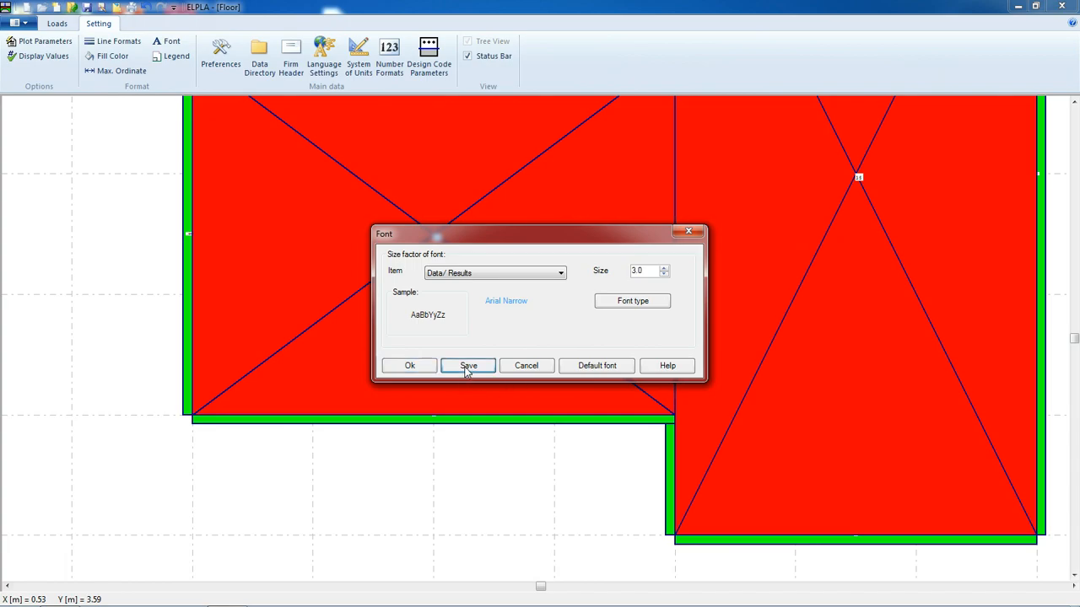
pyautogui.click(410, 365)
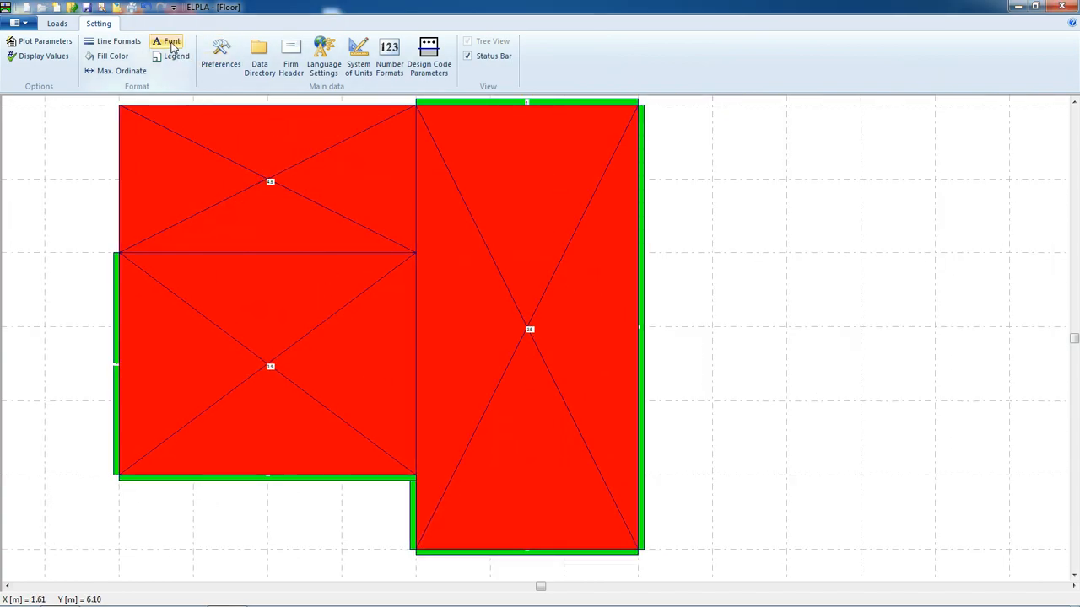
# Set the Data/Results font size factor to 4.0
pyautogui.click(170, 42)
pyautogui.doubleClick(652, 270)
pyautogui.write('4.0')
pyautogui.click(422, 364)
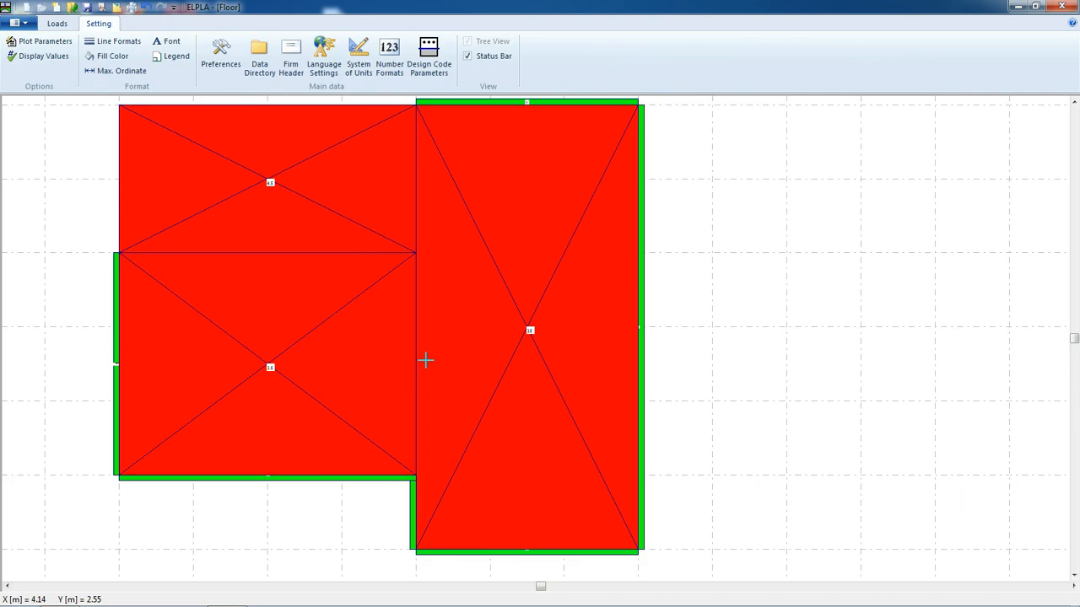
# Save the project and close the loads editor
pyautogui.click(86, 7)
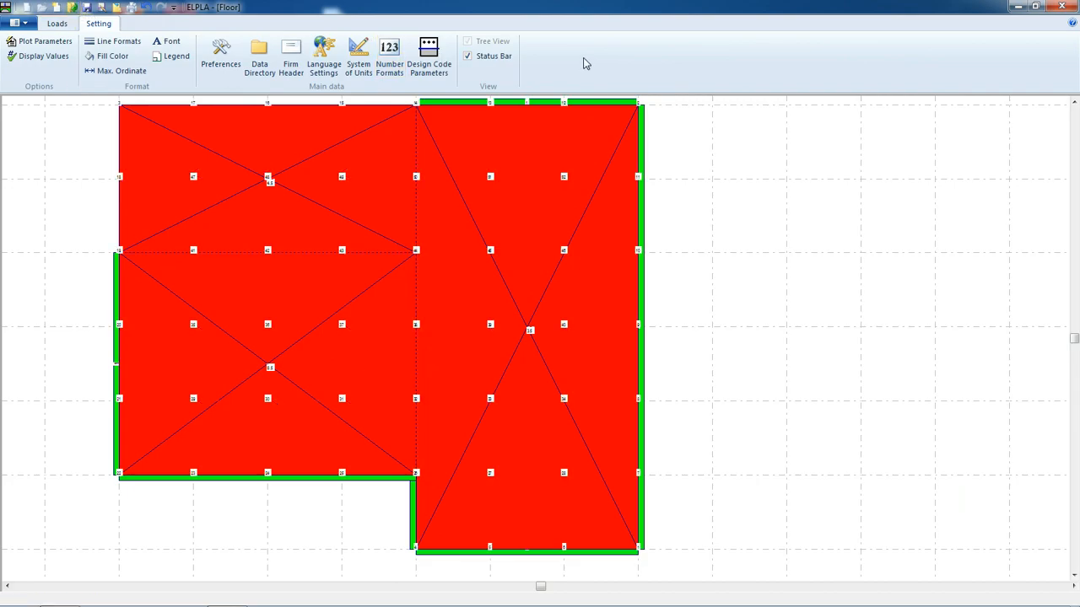
pyautogui.click(56, 23)
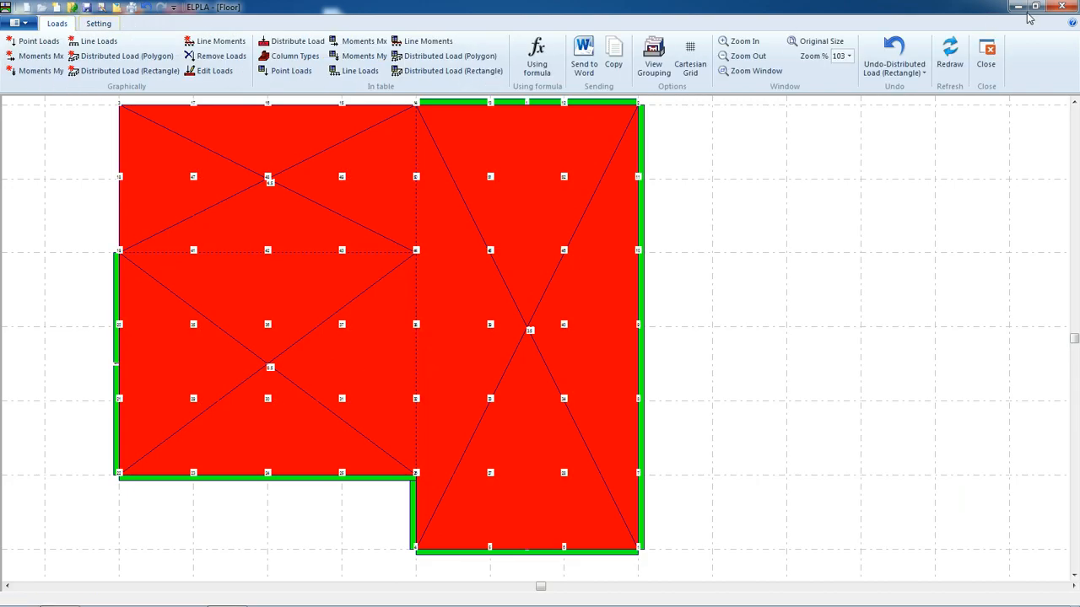
pyautogui.click(981, 55)
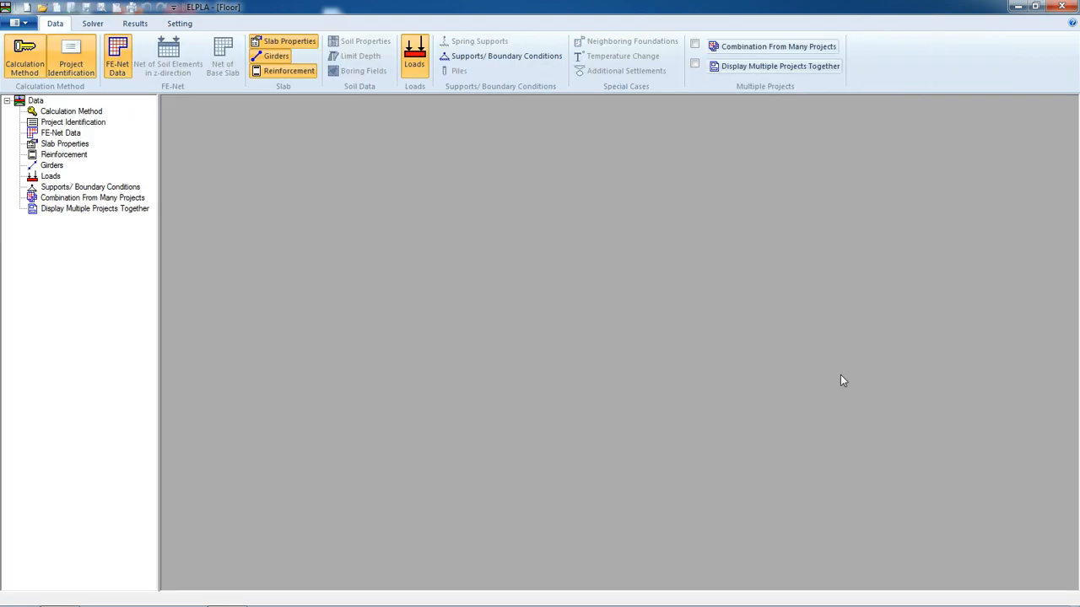
# Open the supports/boundary conditions editor and display the girder system grouping
pyautogui.click(470, 58)
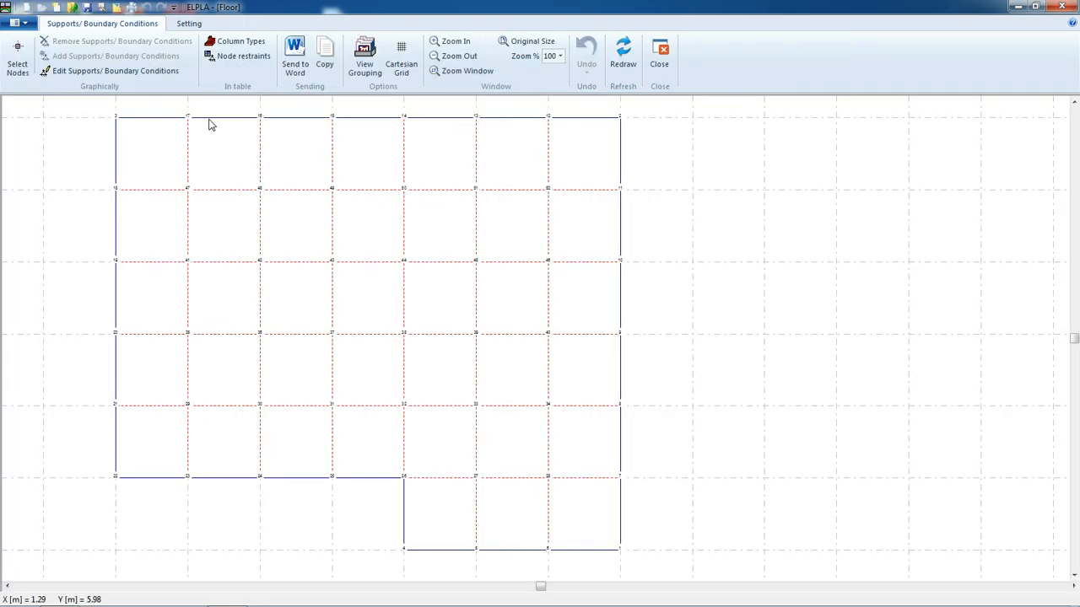
pyautogui.click(366, 66)
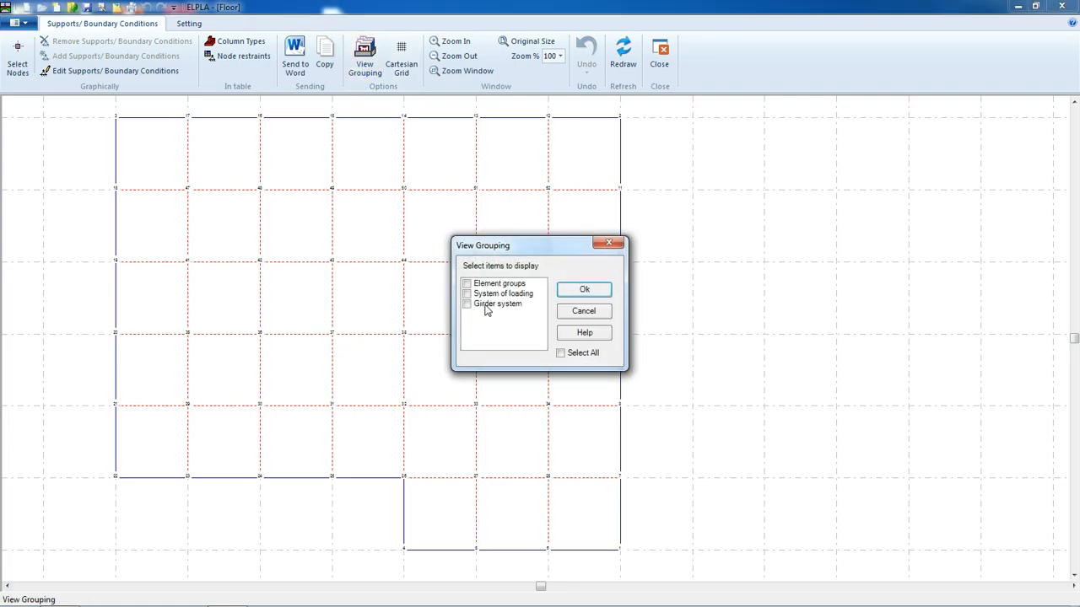
pyautogui.click(486, 305)
pyautogui.click(585, 292)
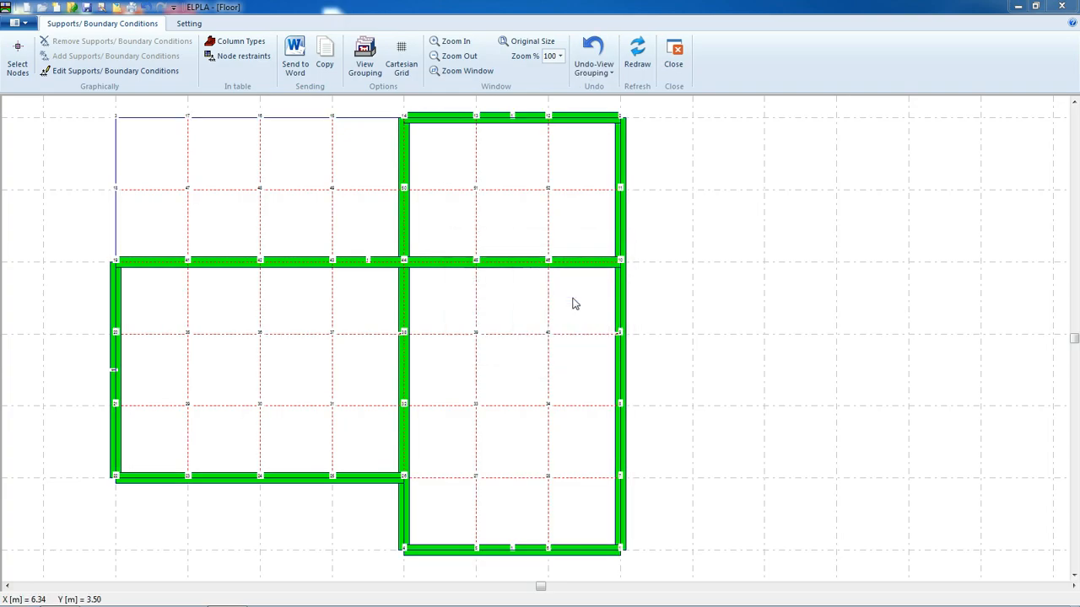
# Add supports with zero vertical displacement at the girder corners and intersections, then close the editor
pyautogui.click(18, 74)
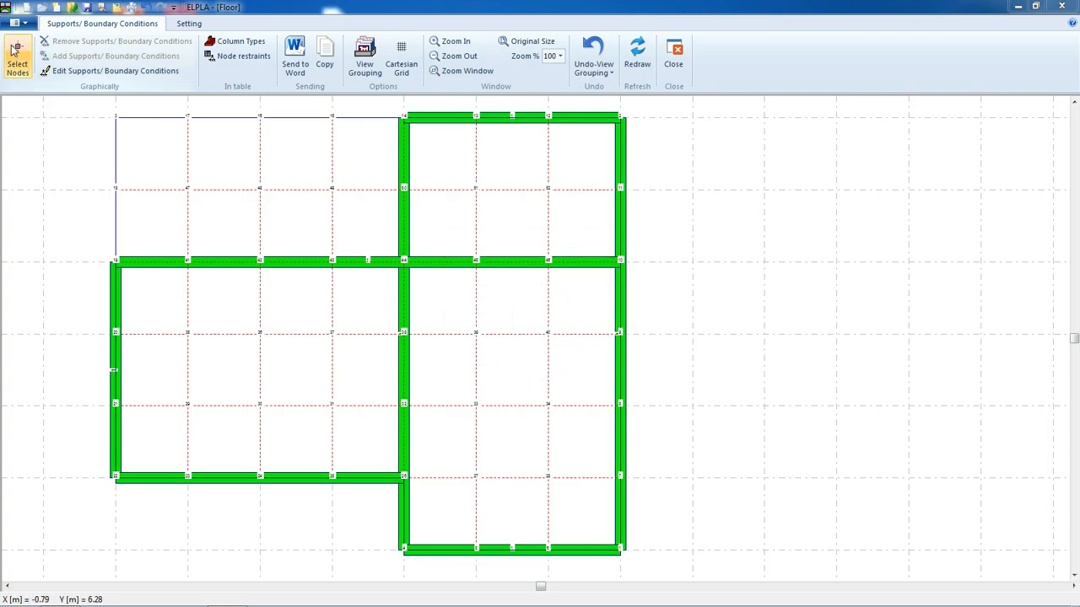
pyautogui.click(400, 117)
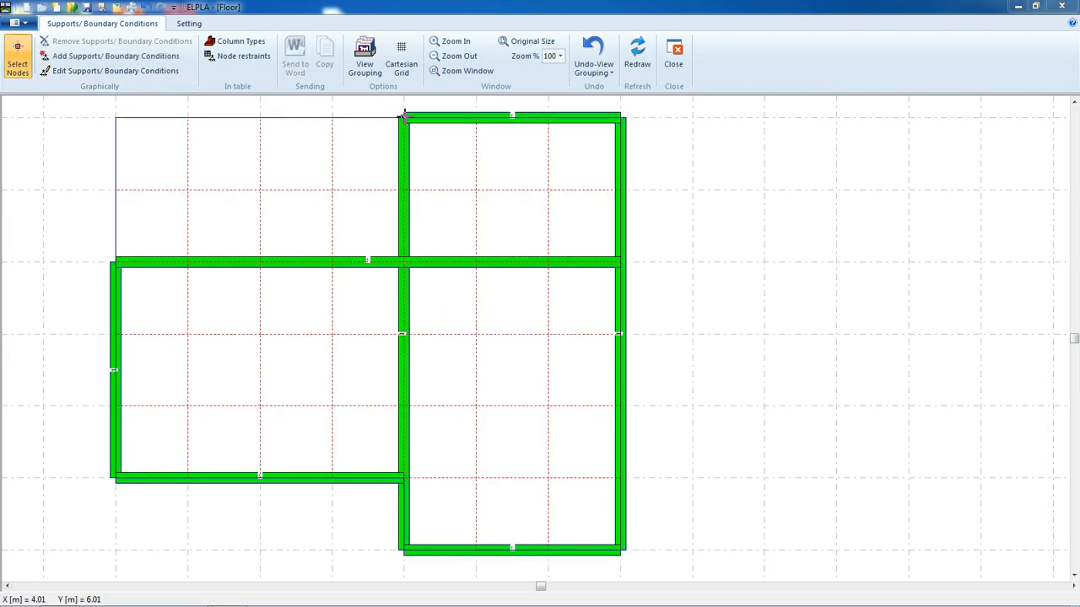
pyautogui.click(402, 260)
pyautogui.click(116, 262)
pyautogui.click(113, 478)
pyautogui.click(400, 477)
pyautogui.click(620, 550)
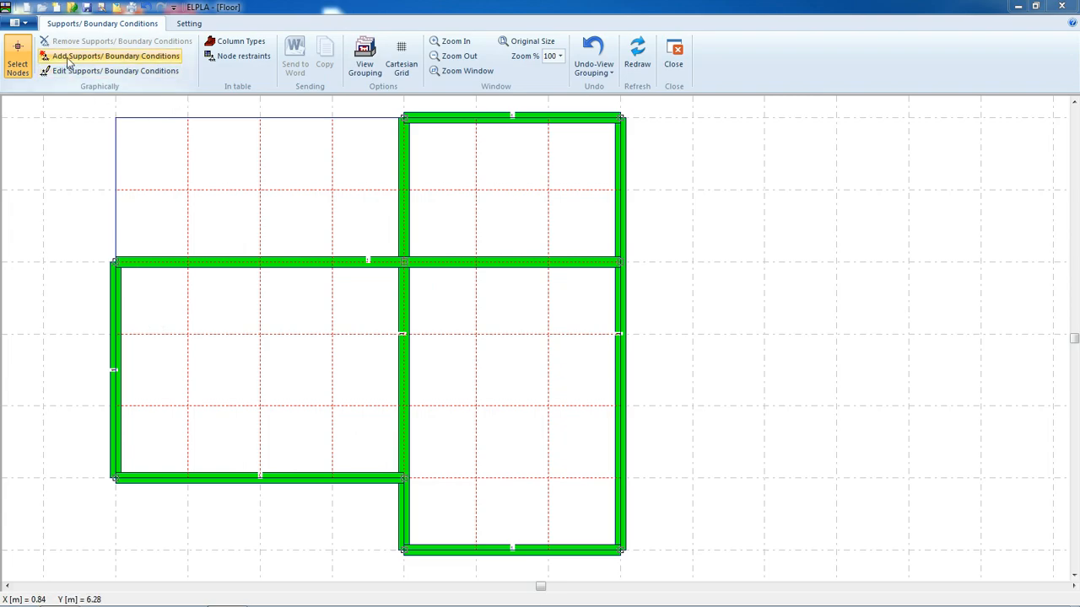
pyautogui.click(97, 56)
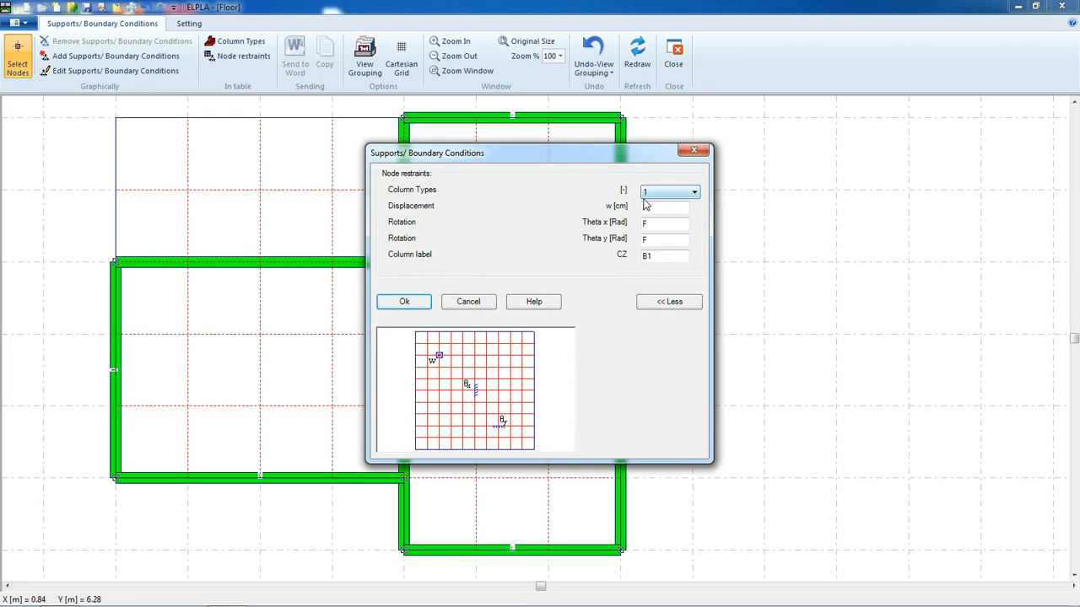
pyautogui.doubleClick(686, 209)
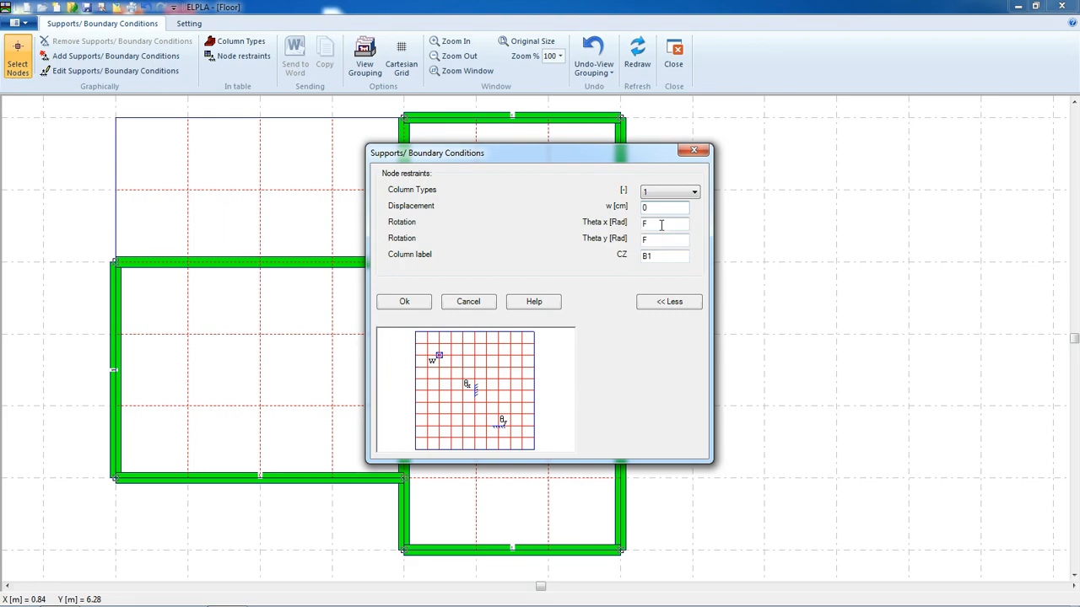
pyautogui.click(404, 303)
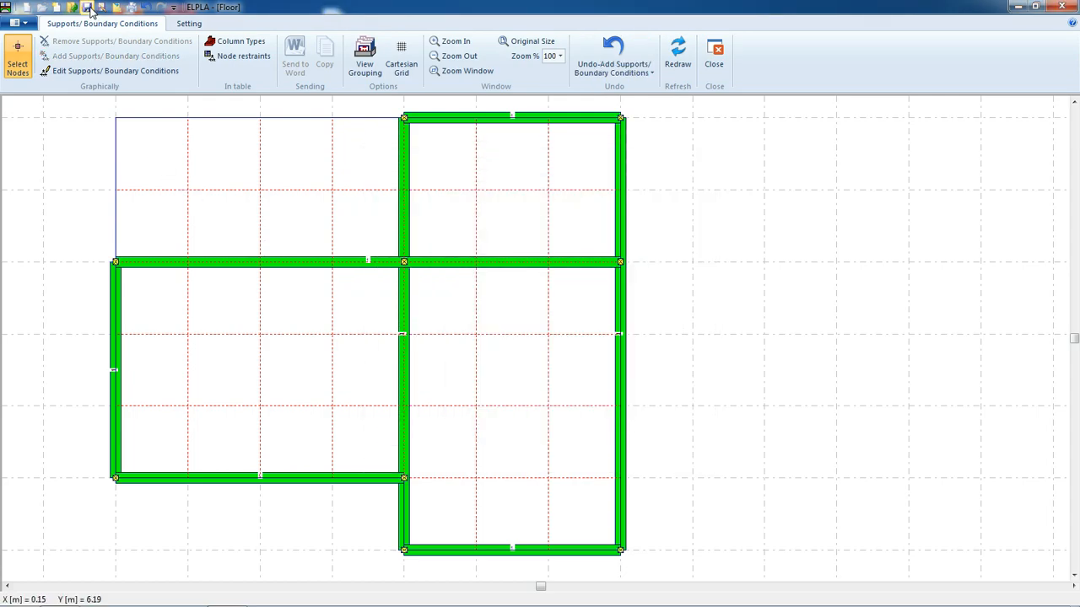
pyautogui.click(714, 52)
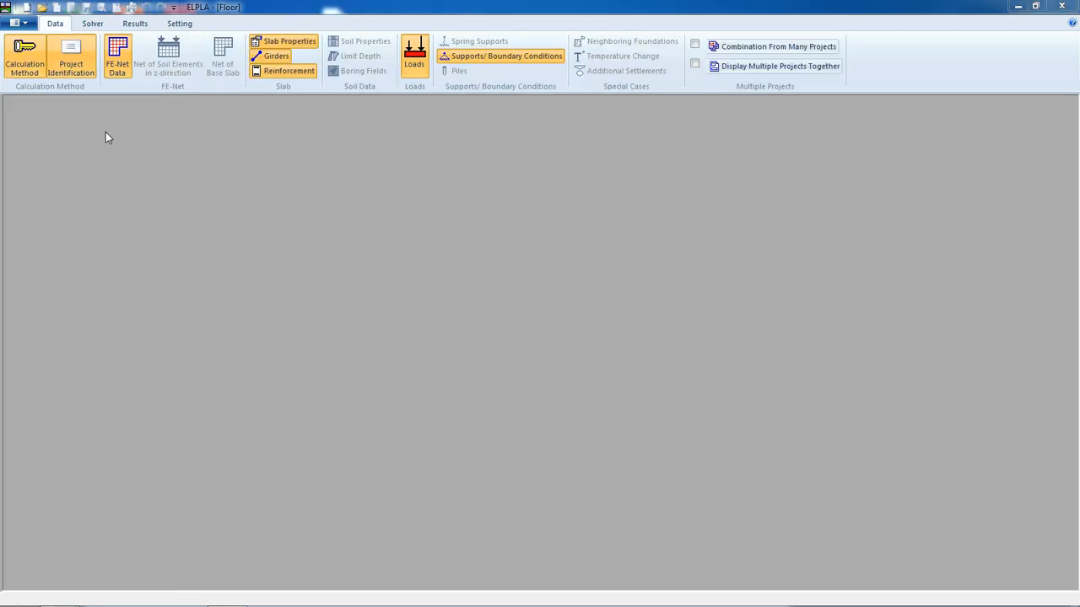
# Run the computation of all and acknowledge the solution check
pyautogui.click(91, 25)
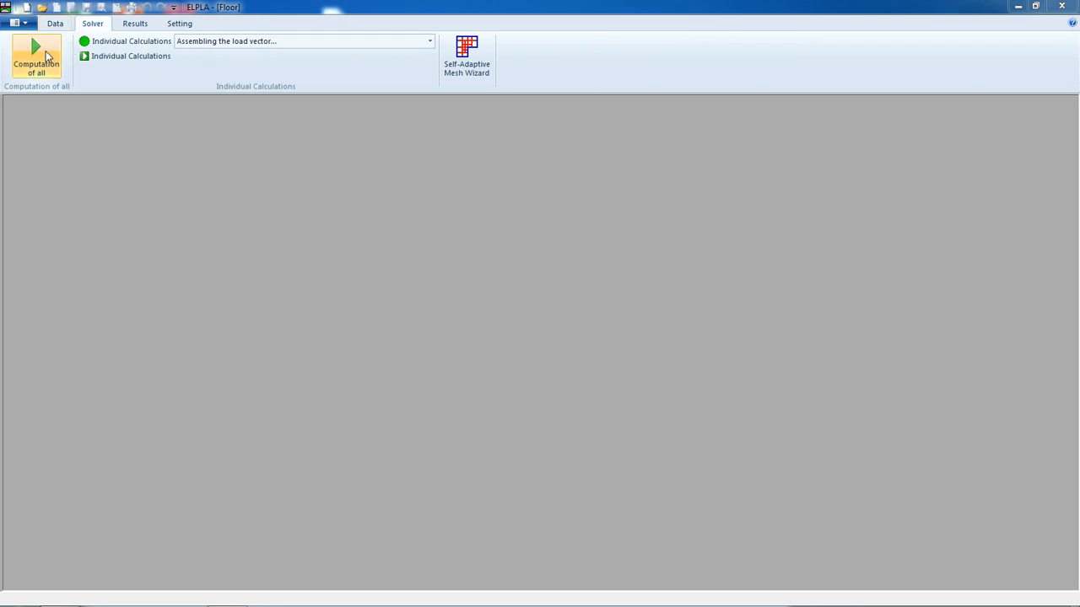
pyautogui.click(45, 53)
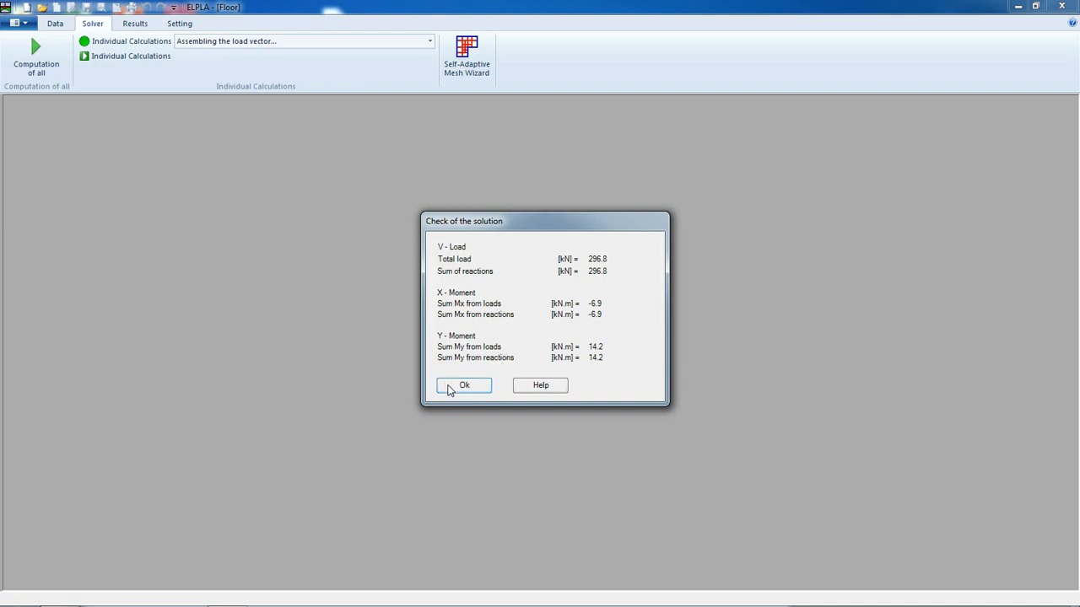
pyautogui.click(462, 386)
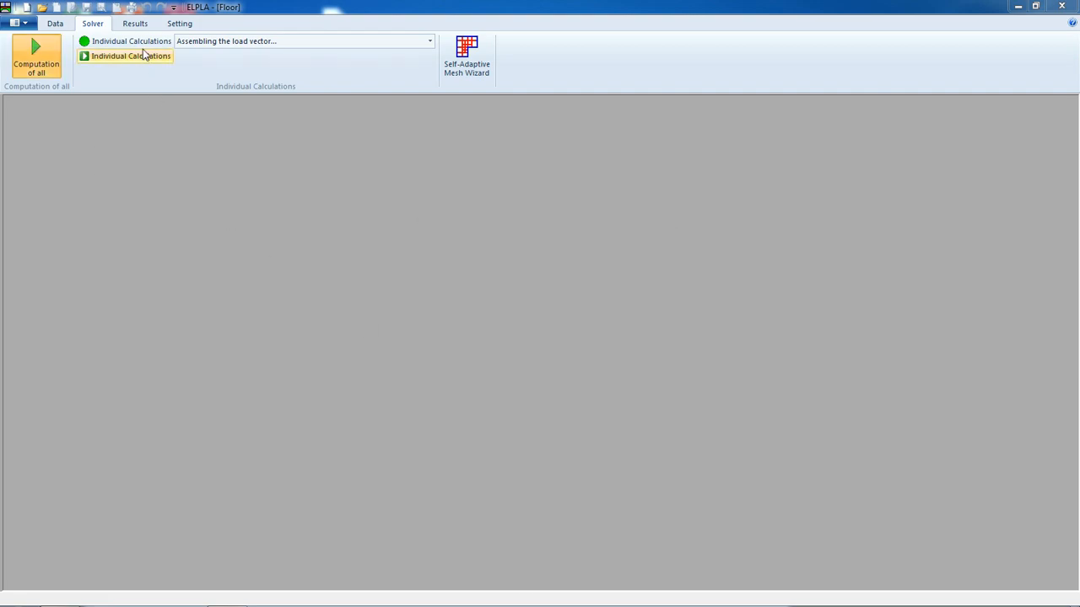
# Display the slab thickness in plan view
pyautogui.click(137, 24)
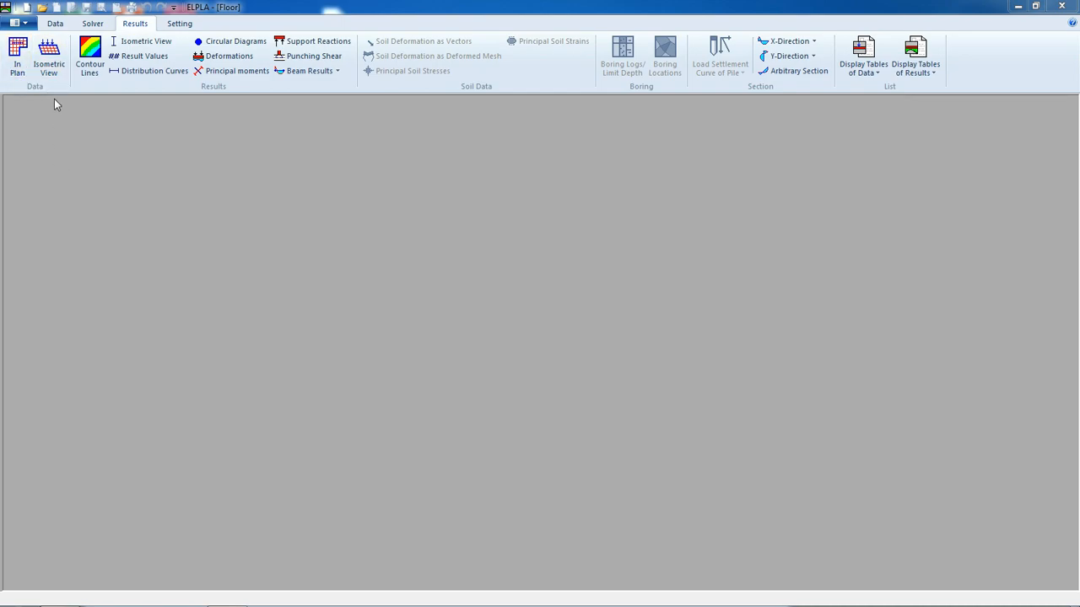
pyautogui.click(21, 68)
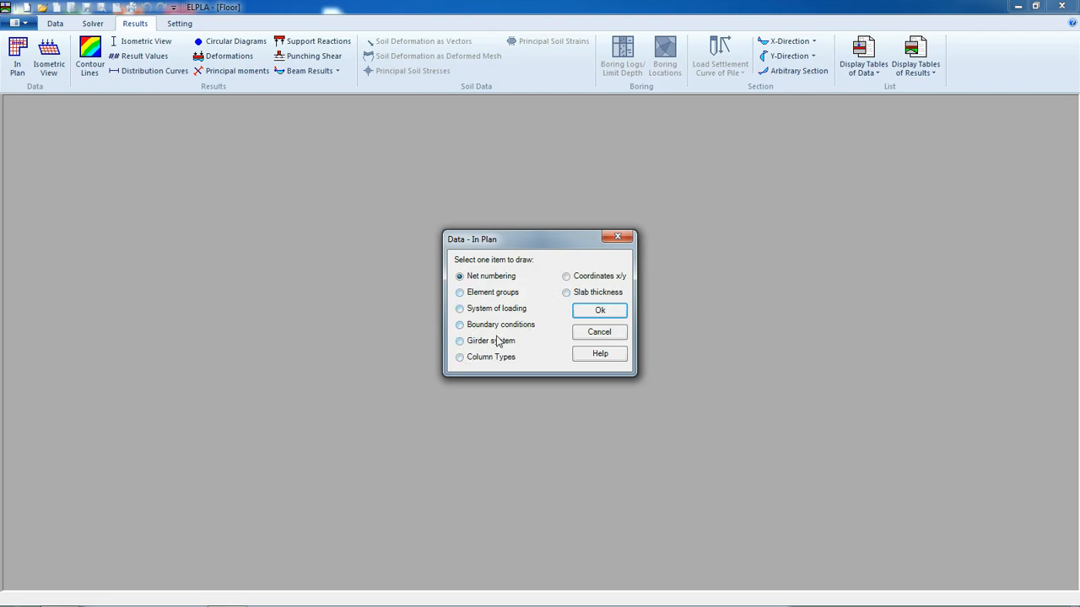
pyautogui.click(593, 294)
pyautogui.click(594, 311)
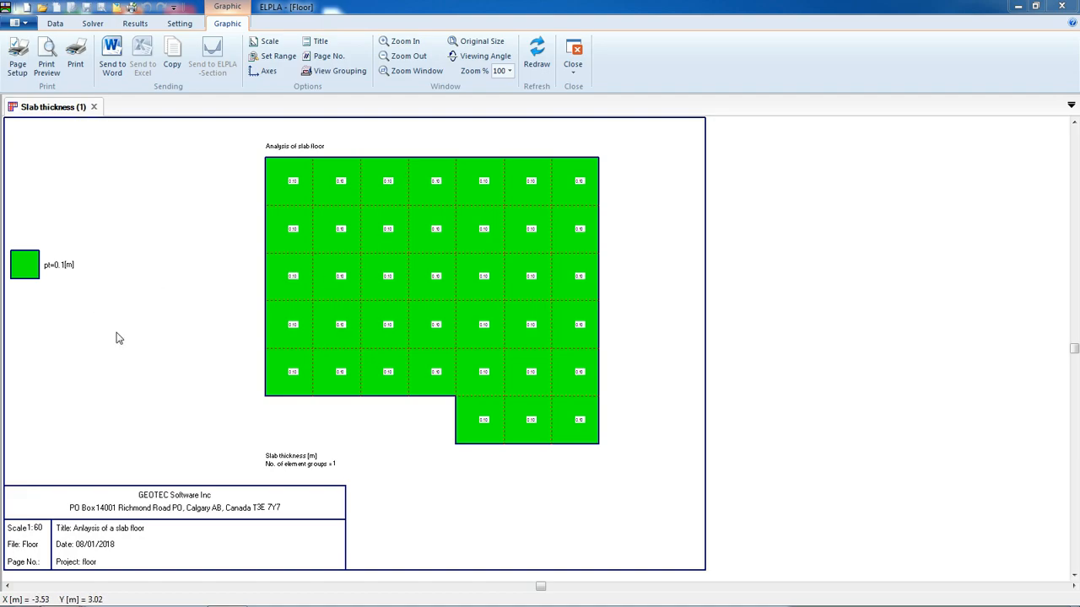
# Set the Data/Results font size factor to 3.0 and save it
pyautogui.click(179, 24)
pyautogui.click(168, 42)
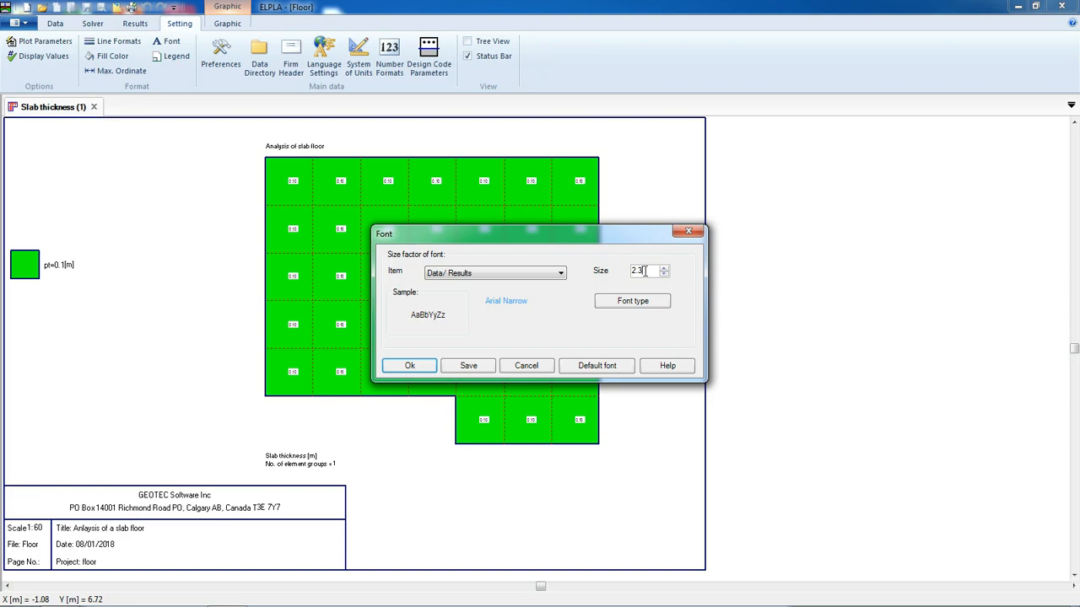
pyautogui.write('3')
pyautogui.click(484, 367)
pyautogui.click(412, 366)
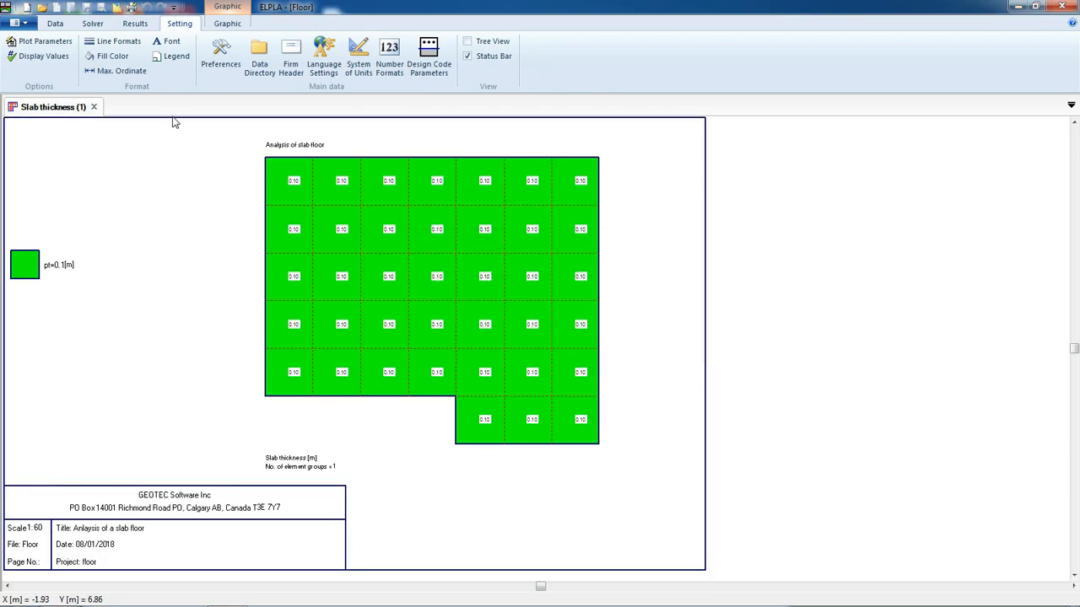
pyautogui.click(168, 41)
pyautogui.click(523, 272)
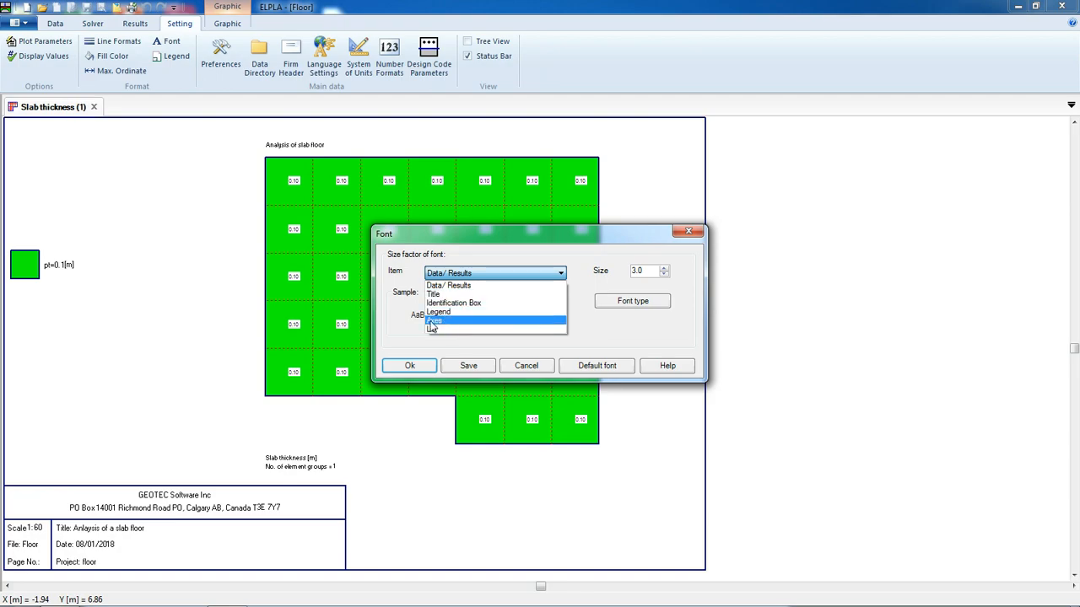
pyautogui.click(688, 230)
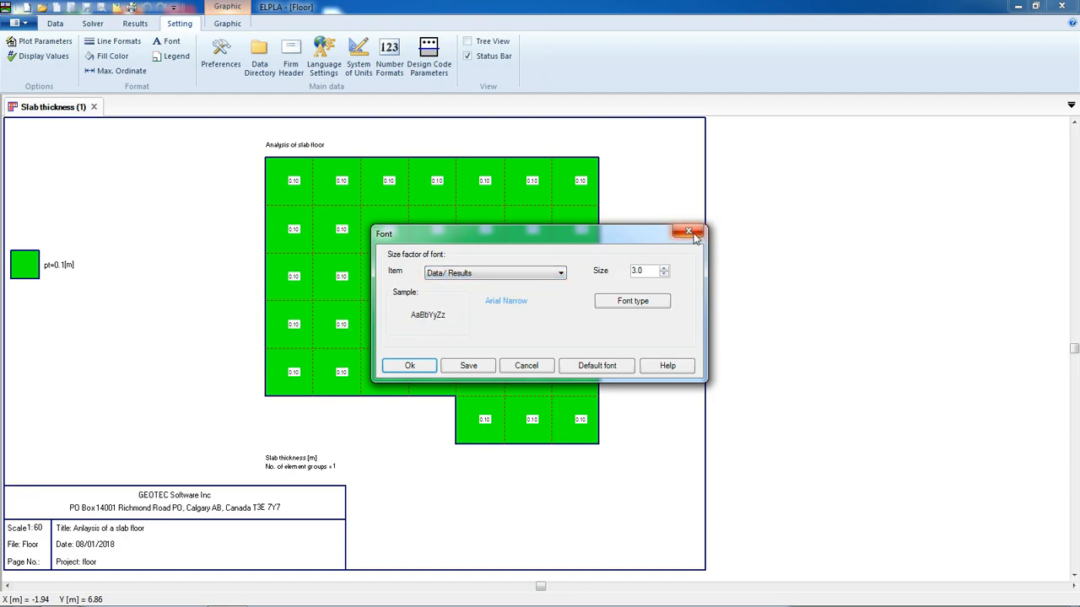
pyautogui.click(689, 231)
pyautogui.click(55, 23)
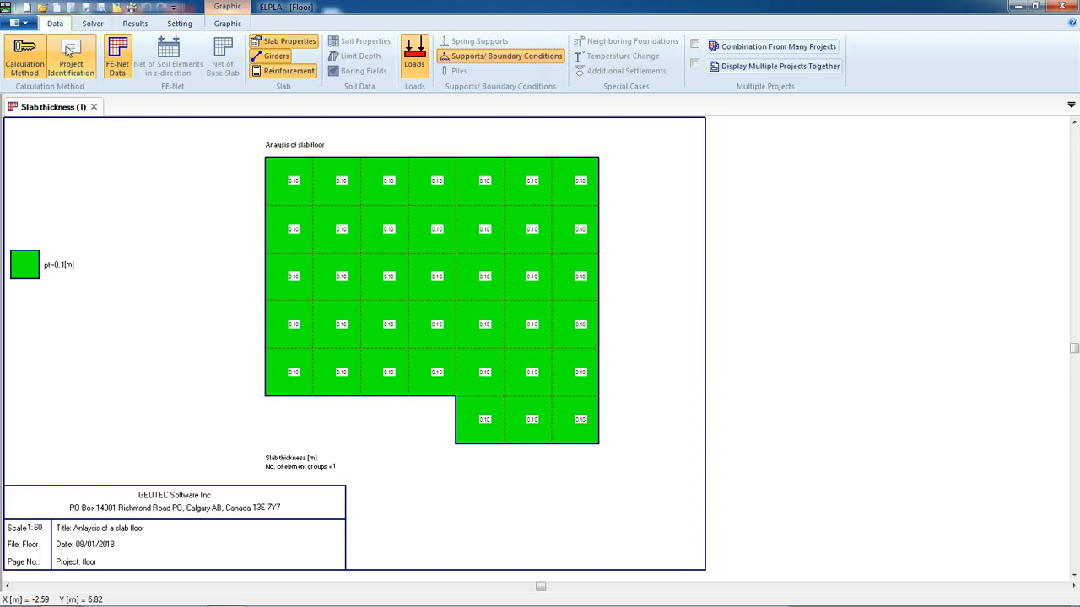
# Display the slab thickness in isometric view
pyautogui.click(151, 25)
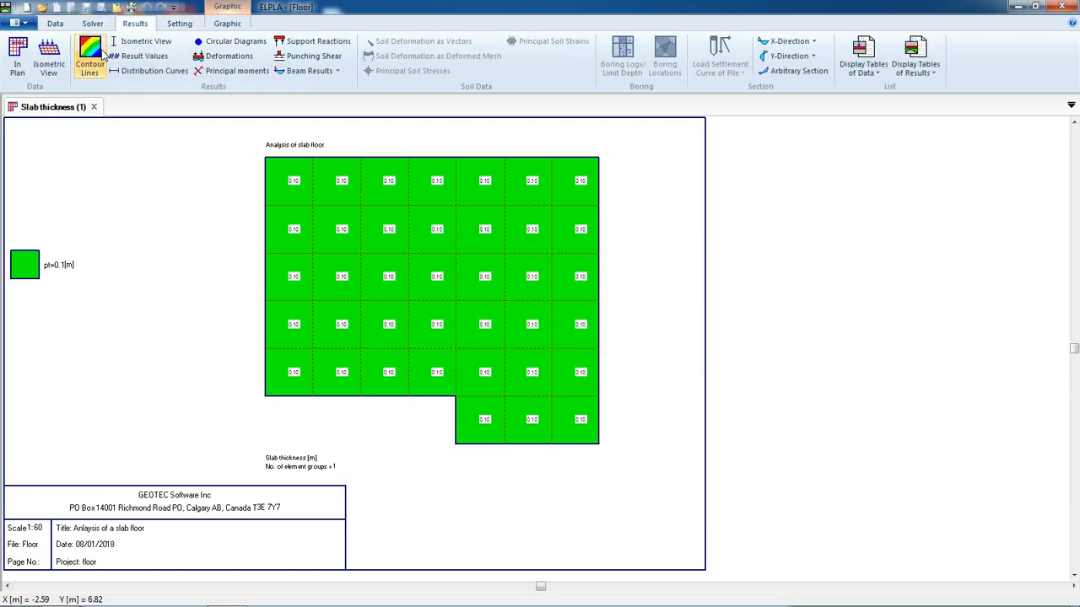
pyautogui.click(42, 57)
pyautogui.click(574, 294)
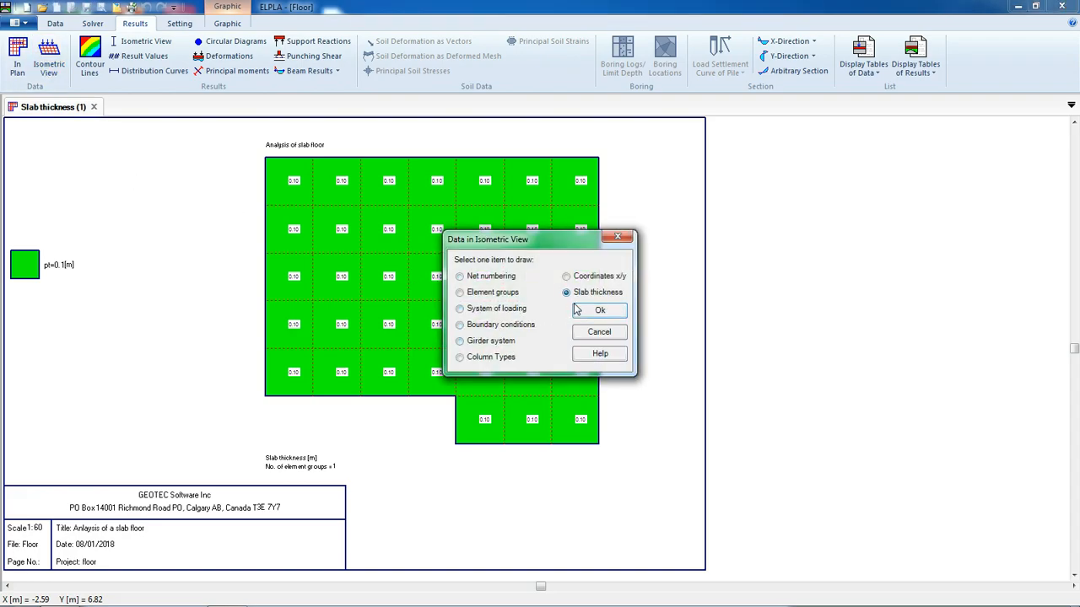
pyautogui.click(580, 315)
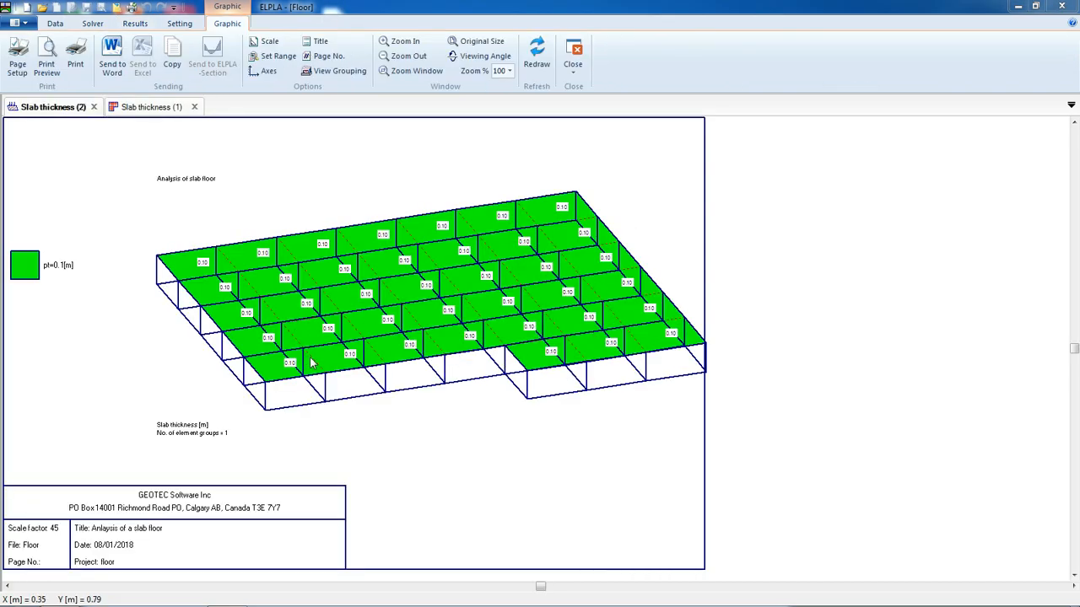
# Display the girder system in plan with supports/boundary conditions overlaid
pyautogui.click(136, 23)
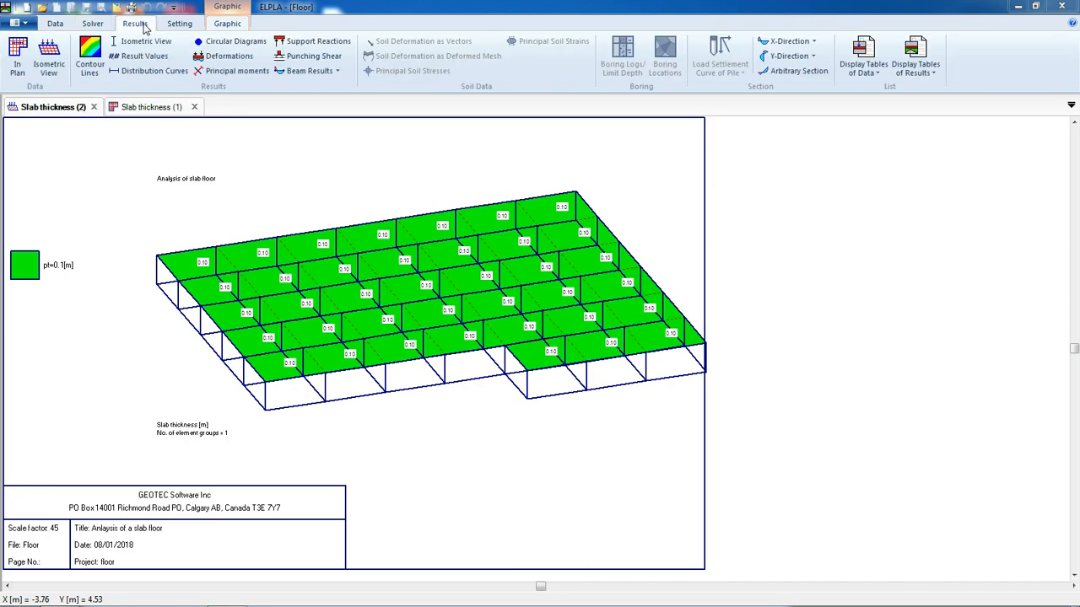
pyautogui.click(17, 63)
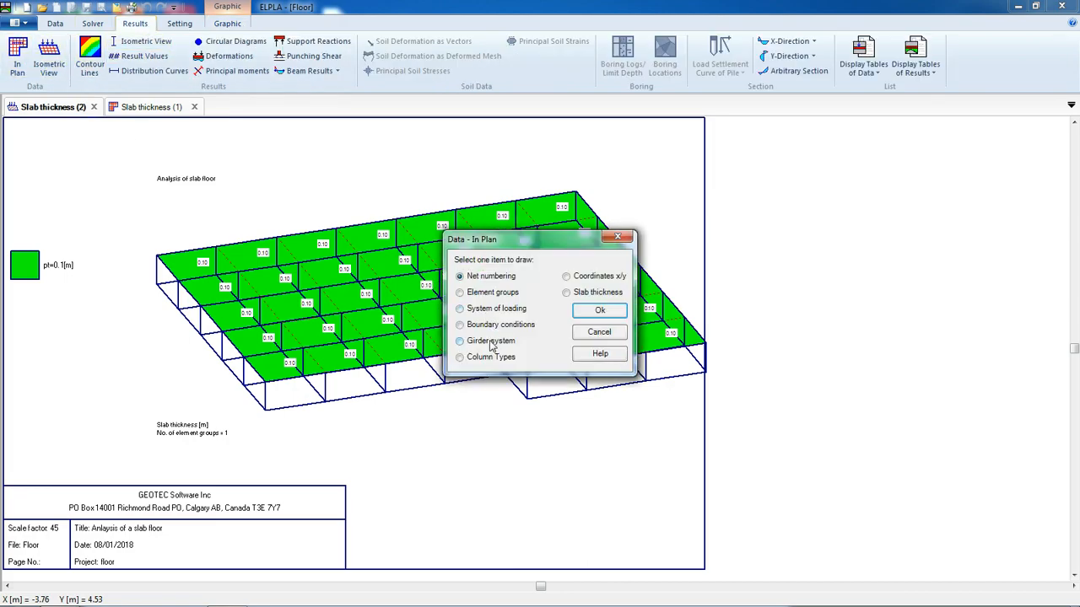
pyautogui.click(597, 310)
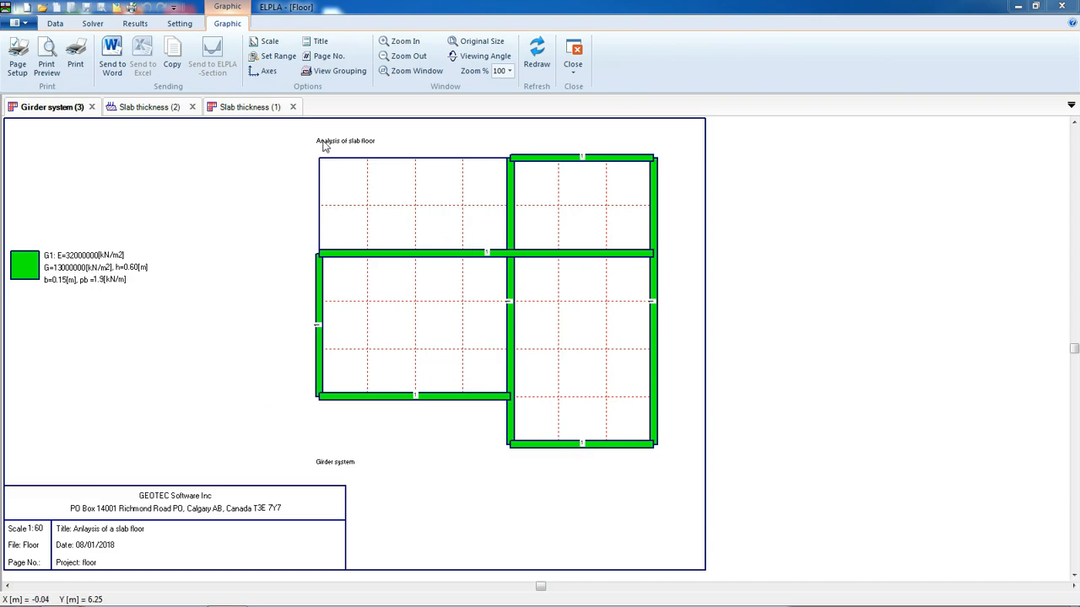
pyautogui.click(331, 71)
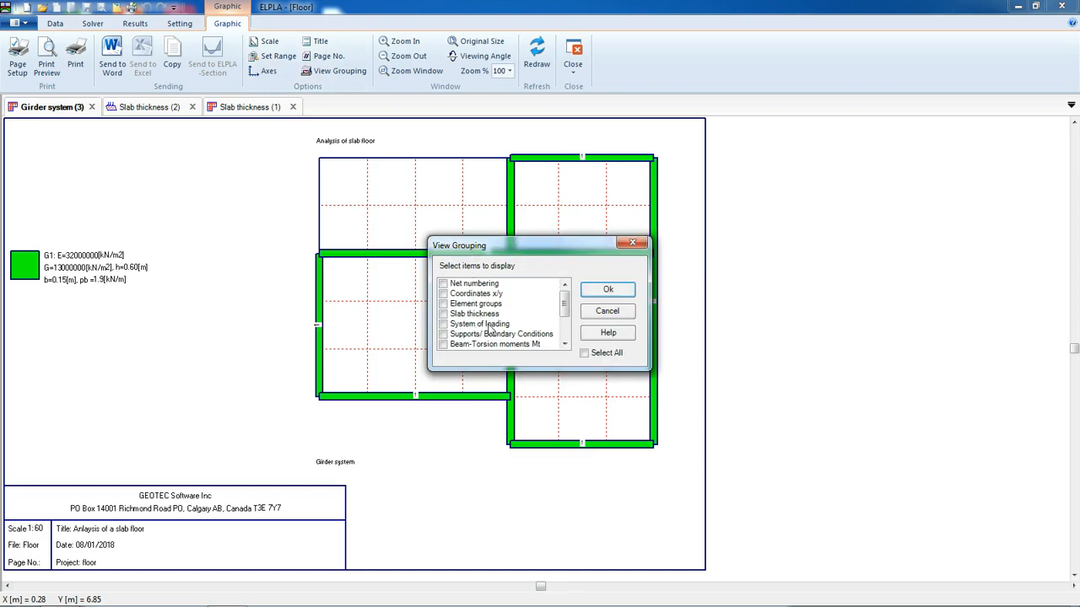
pyautogui.click(488, 336)
pyautogui.click(607, 289)
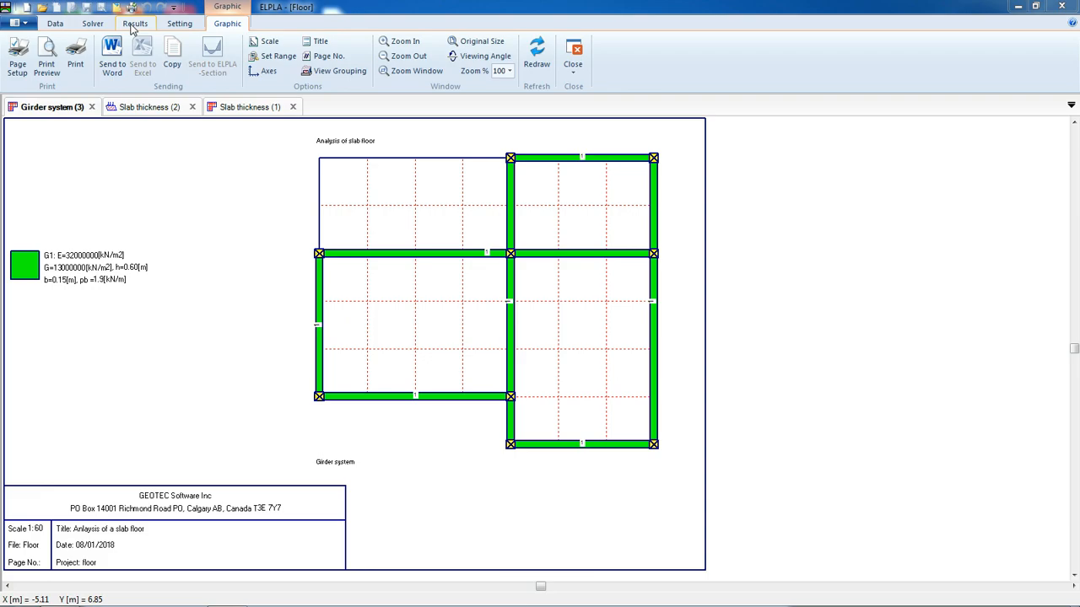
# Plot the slab displacements as contour lines
pyautogui.click(132, 25)
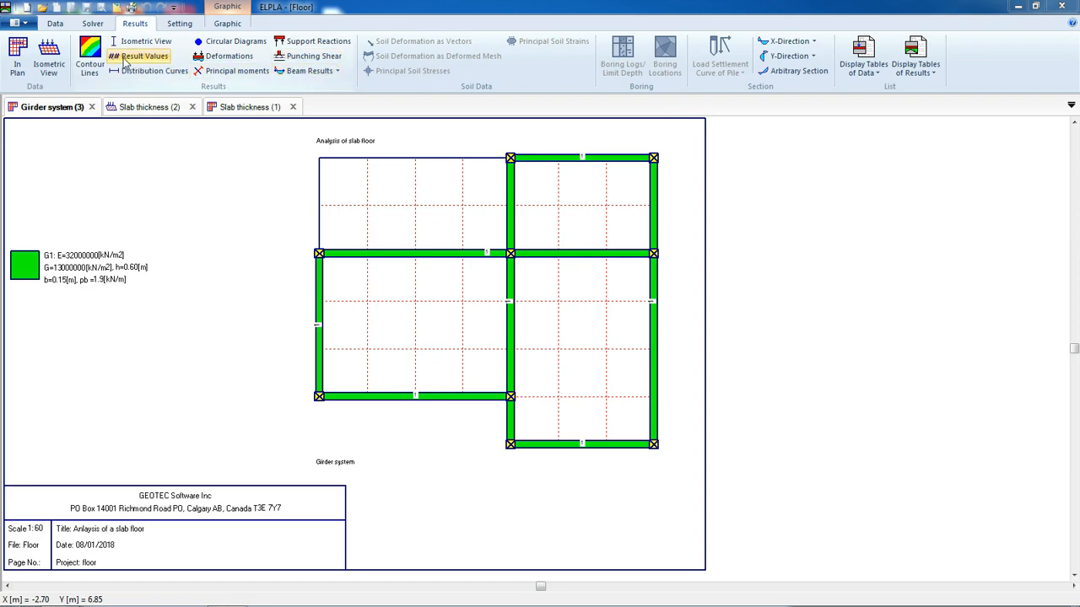
pyautogui.click(91, 59)
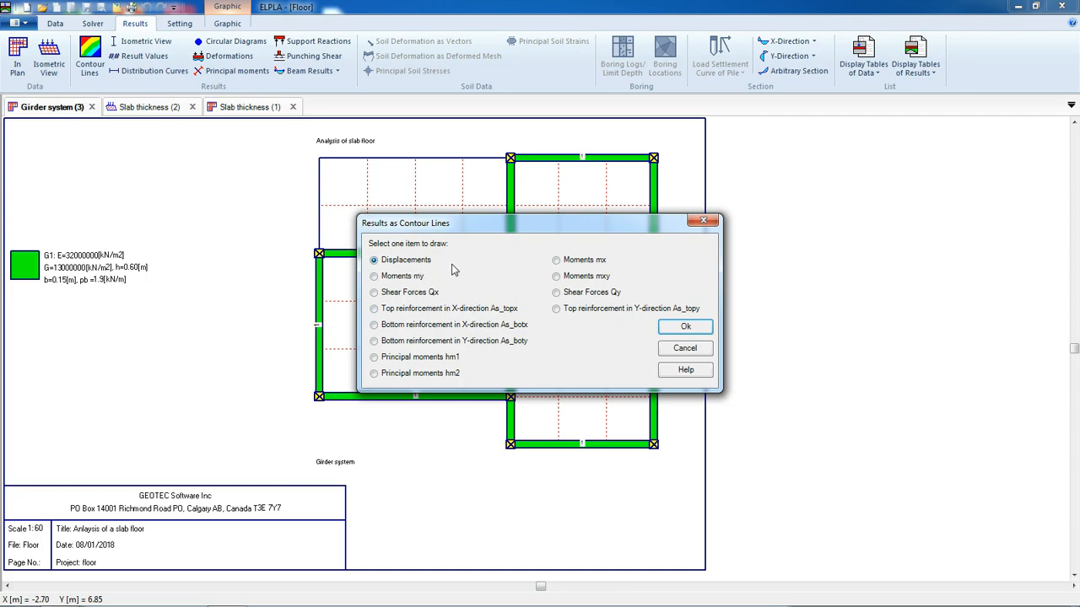
pyautogui.click(685, 326)
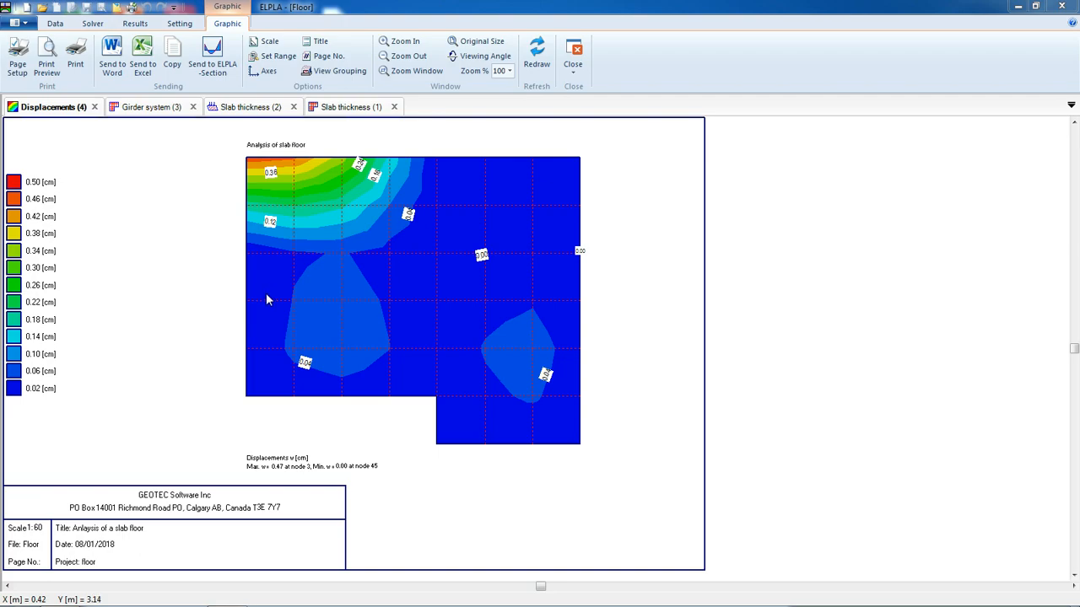
# Overlay the supports/boundary conditions and the girder system on the displacement contour plot
pyautogui.click(328, 71)
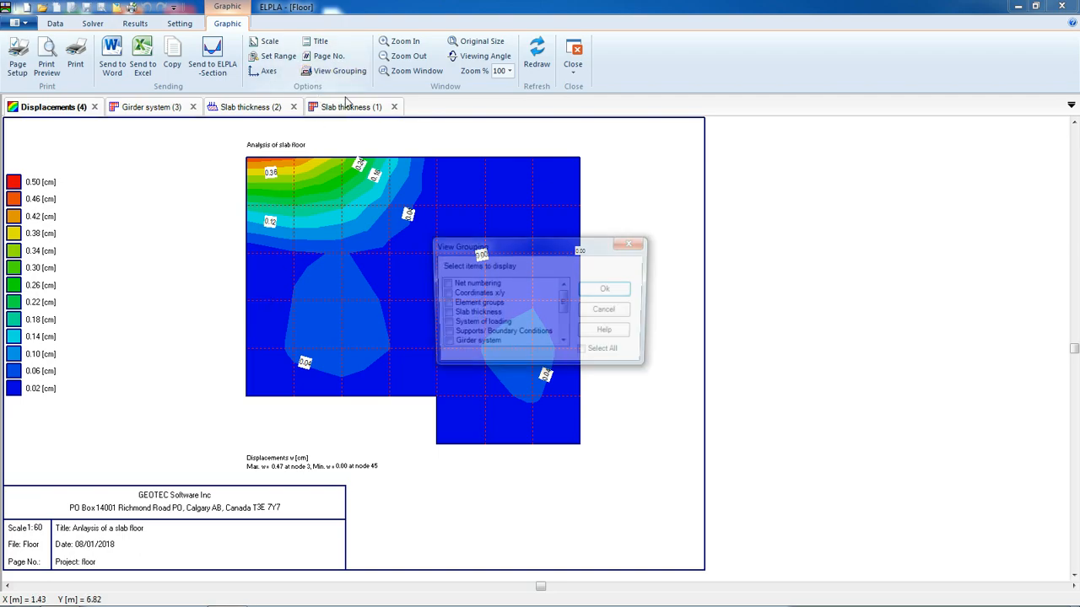
pyautogui.click(445, 335)
pyautogui.click(444, 345)
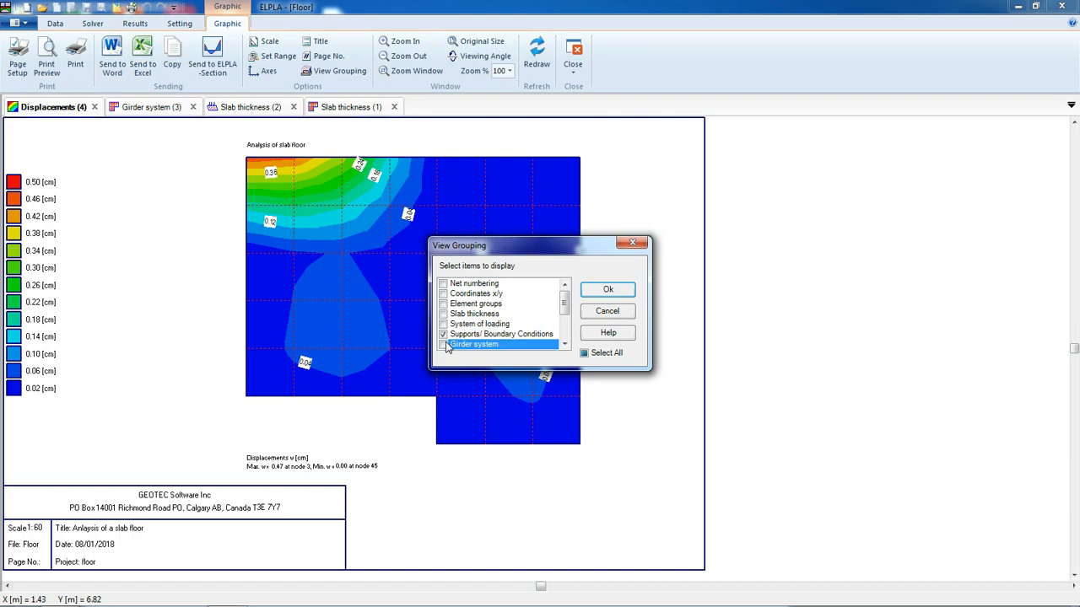
pyautogui.click(608, 289)
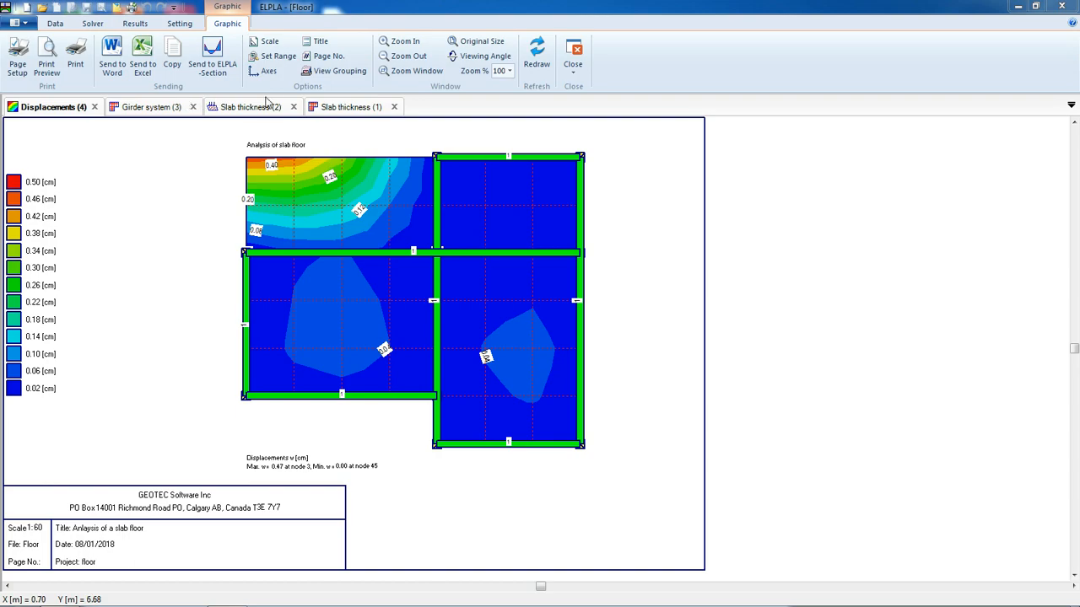
# Switch off the contour-line value labels in the display values settings, then switch them back on
pyautogui.click(180, 23)
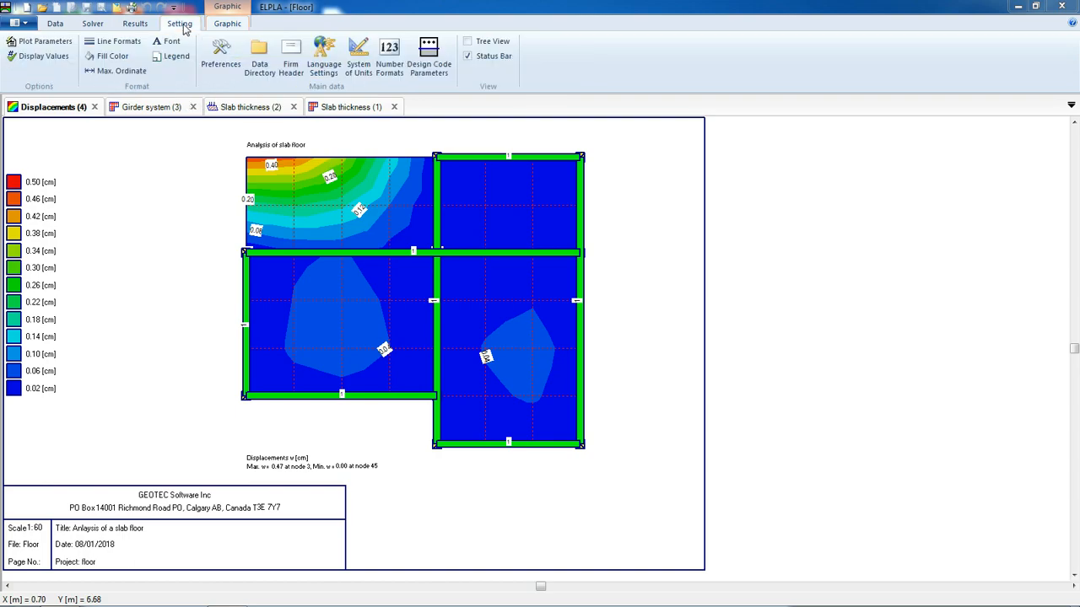
pyautogui.click(41, 56)
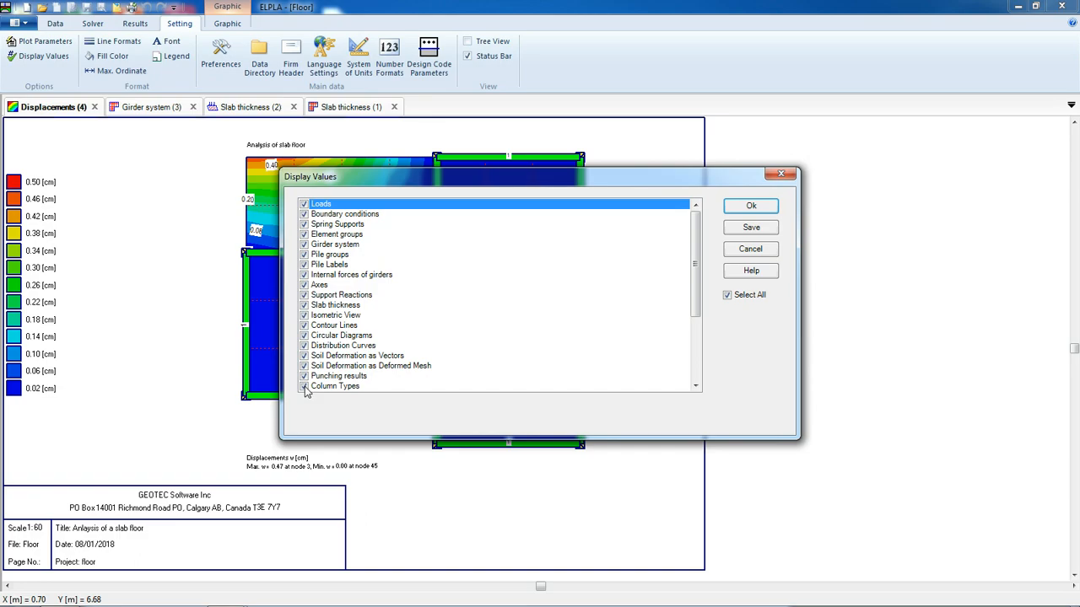
pyautogui.click(305, 328)
pyautogui.click(734, 206)
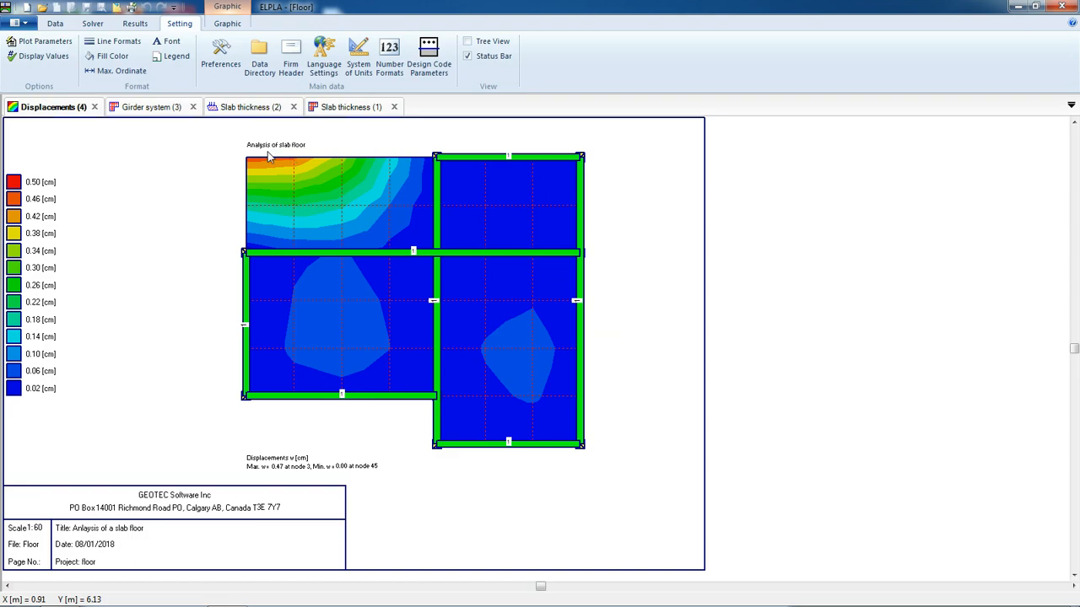
pyautogui.click(43, 56)
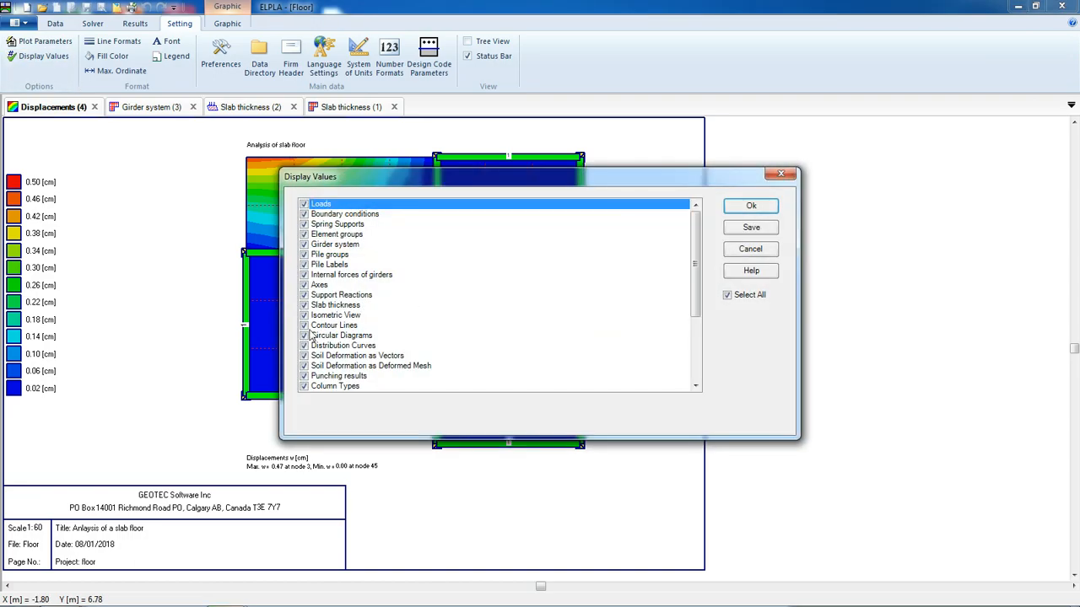
pyautogui.click(750, 205)
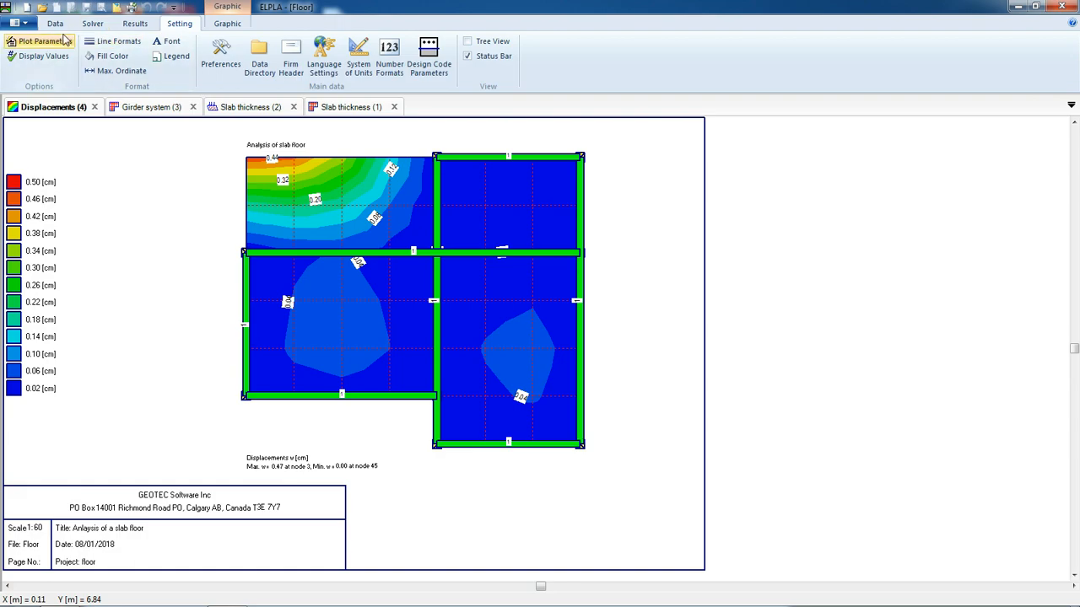
# Plot the support reactions V as circular diagrams
pyautogui.click(135, 22)
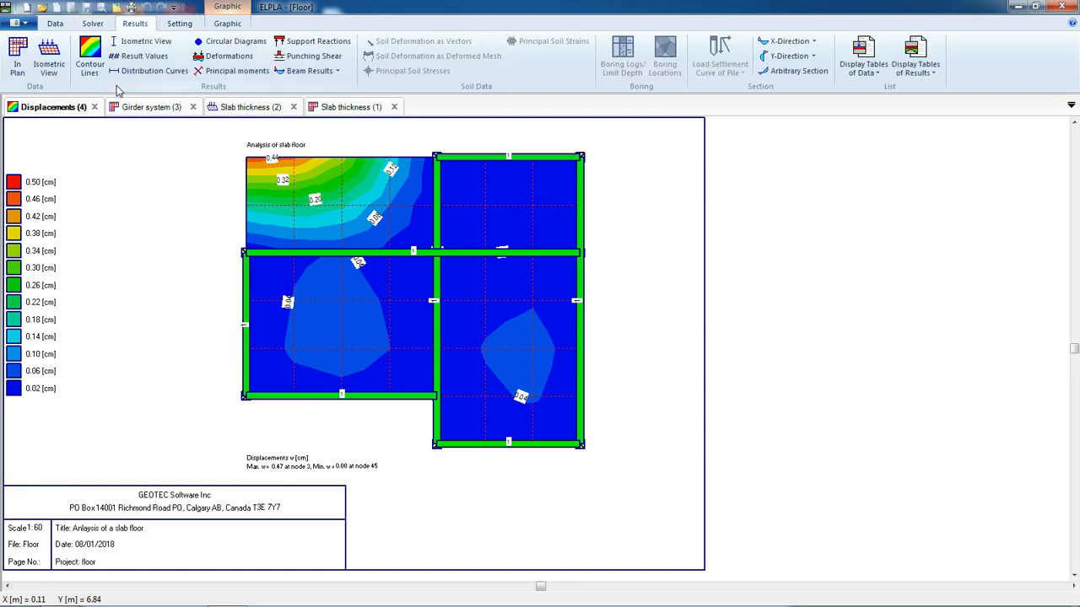
pyautogui.click(215, 44)
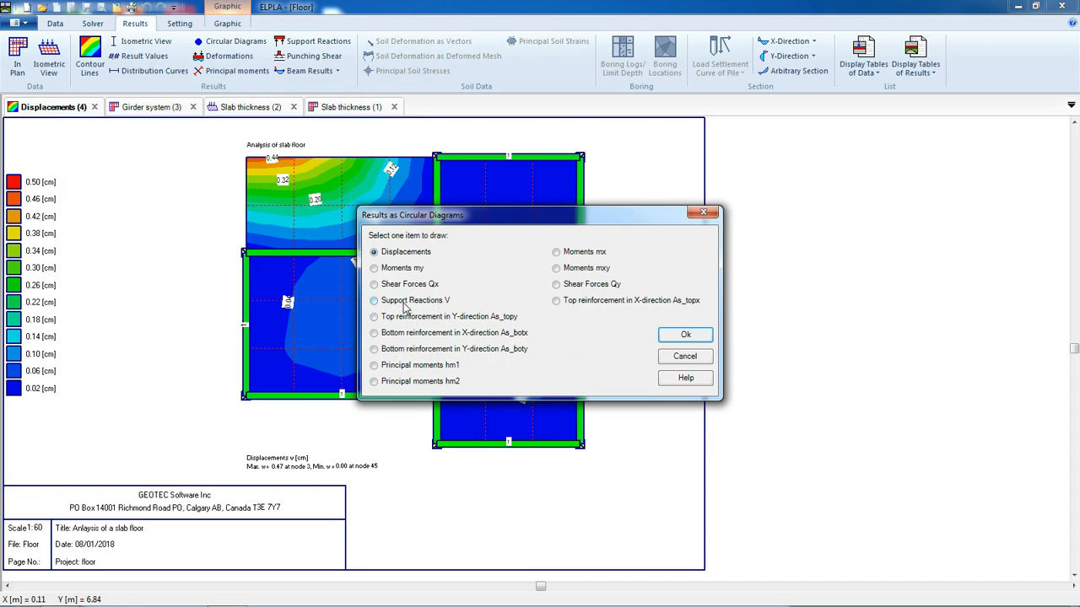
pyautogui.click(405, 304)
pyautogui.click(685, 334)
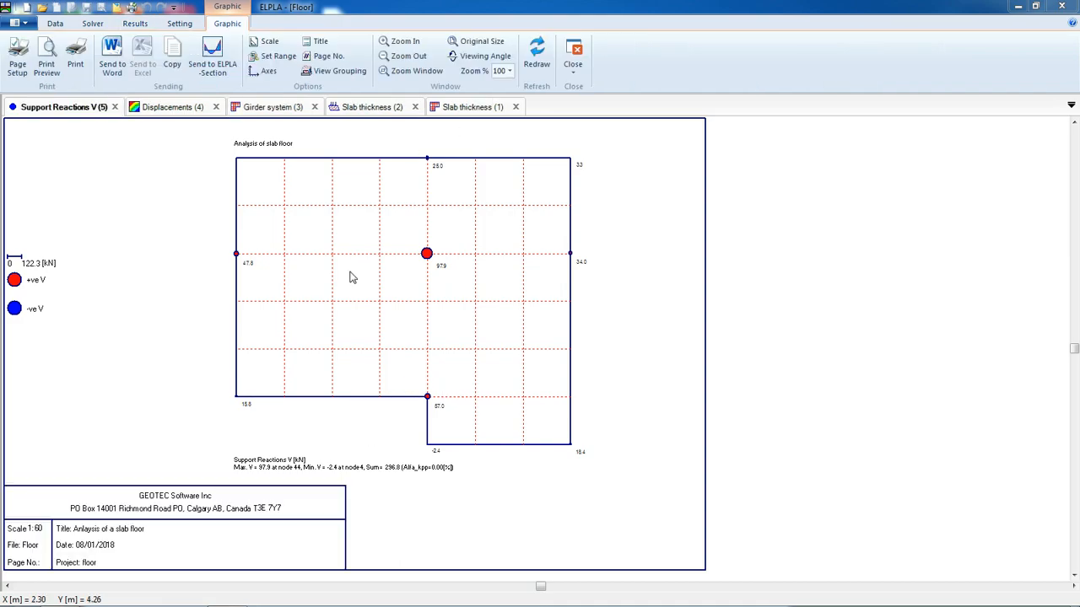
# Display the slab deformation as a deformed mesh
pyautogui.scroll(2, 363, 328)
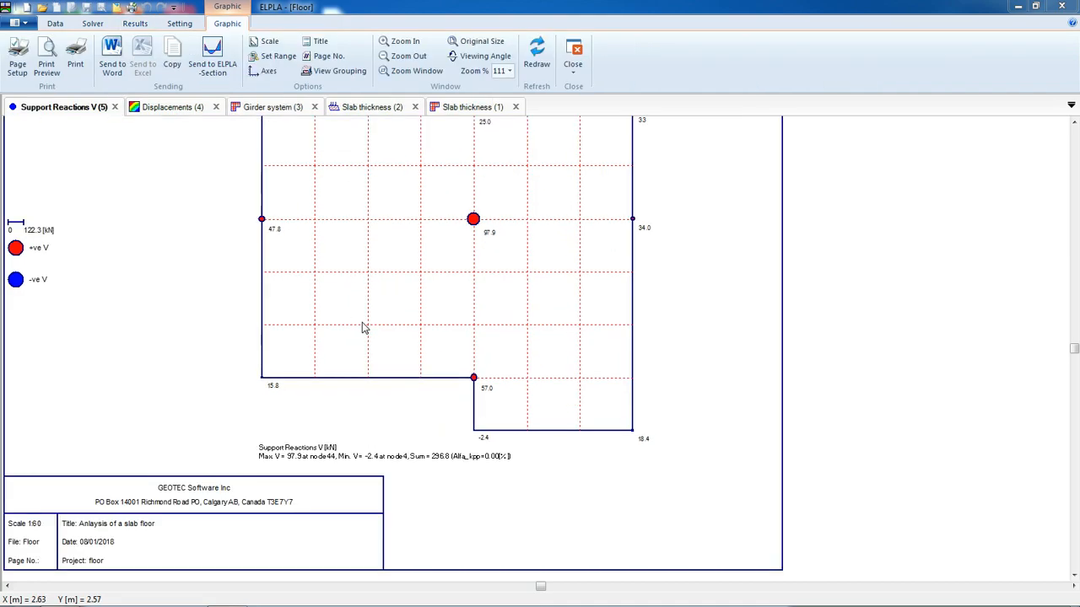
pyautogui.moveTo(508, 269)
pyautogui.mouseDown(button='middle')
pyautogui.moveTo(477, 313)
pyautogui.moveTo(540, 315)
pyautogui.mouseUp(button='middle')
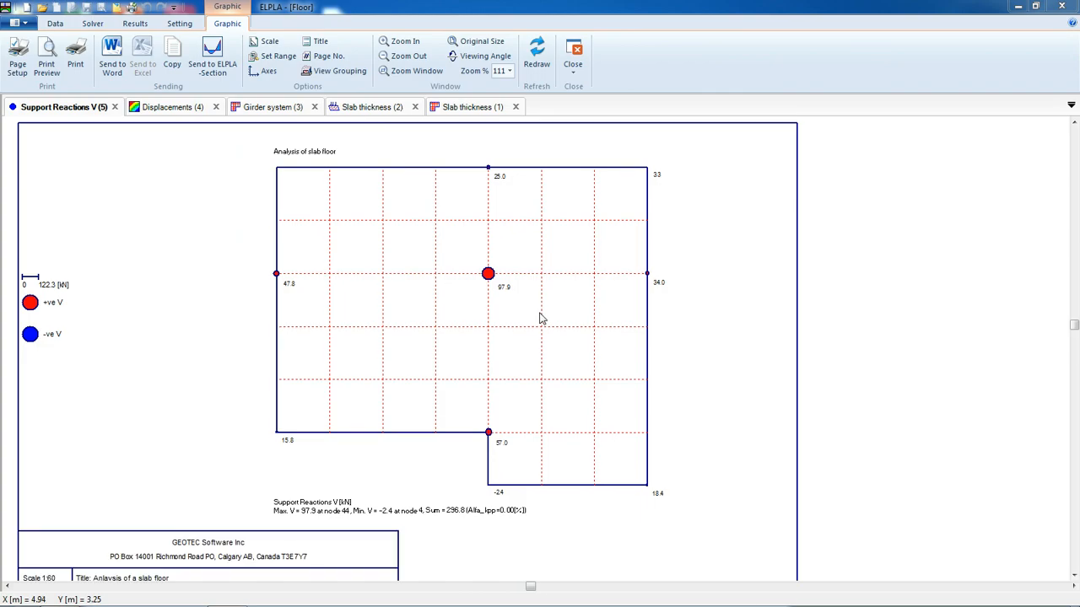
pyautogui.click(132, 28)
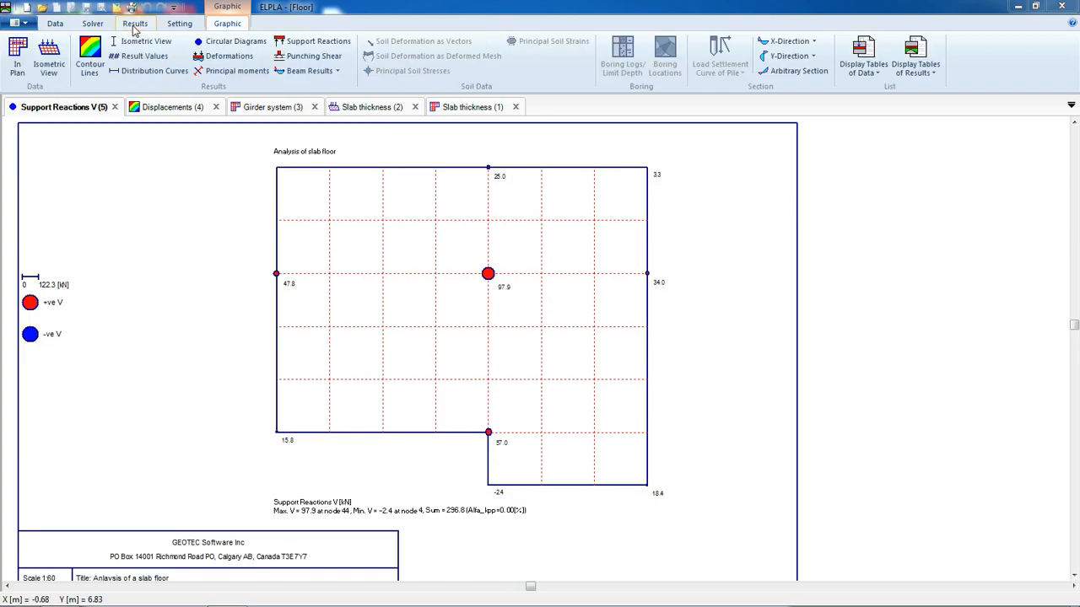
pyautogui.click(217, 58)
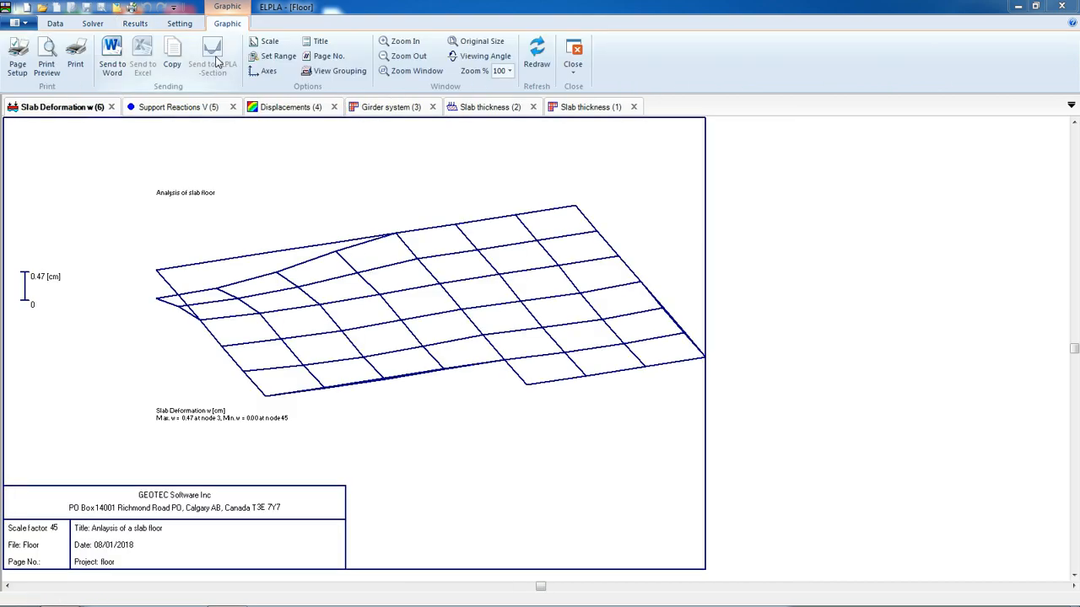
# Plot the beam bending moments Mb of the girders in isometric view
pyautogui.click(135, 23)
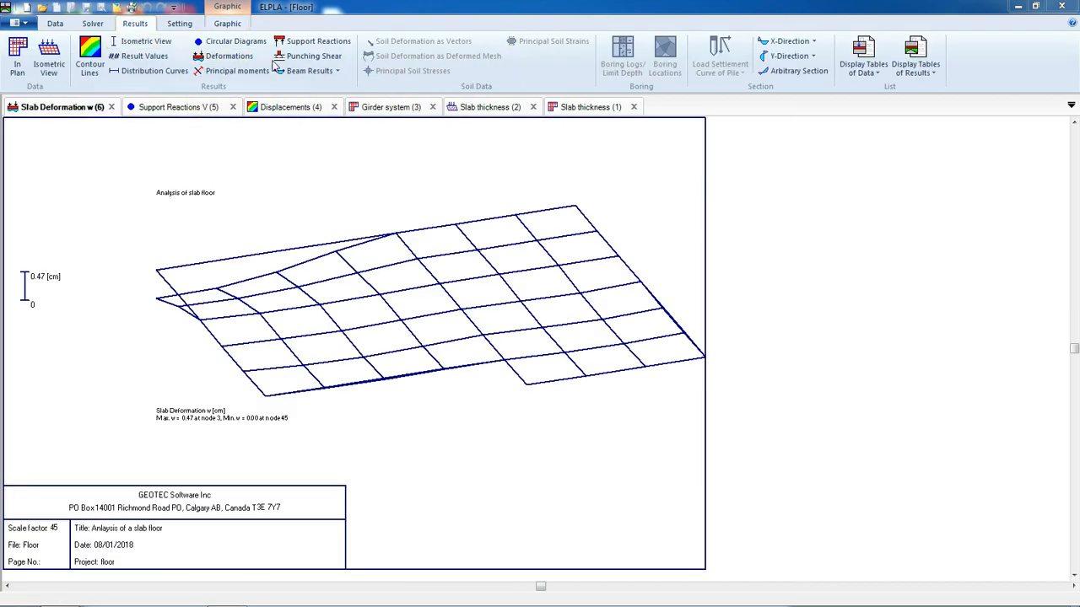
pyautogui.click(338, 71)
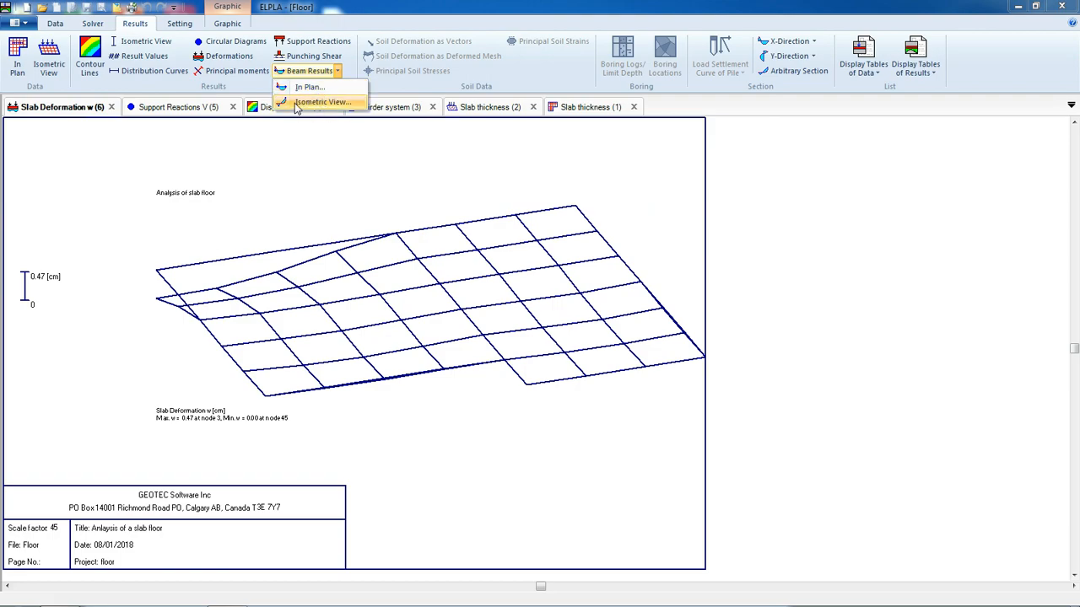
pyautogui.click(313, 102)
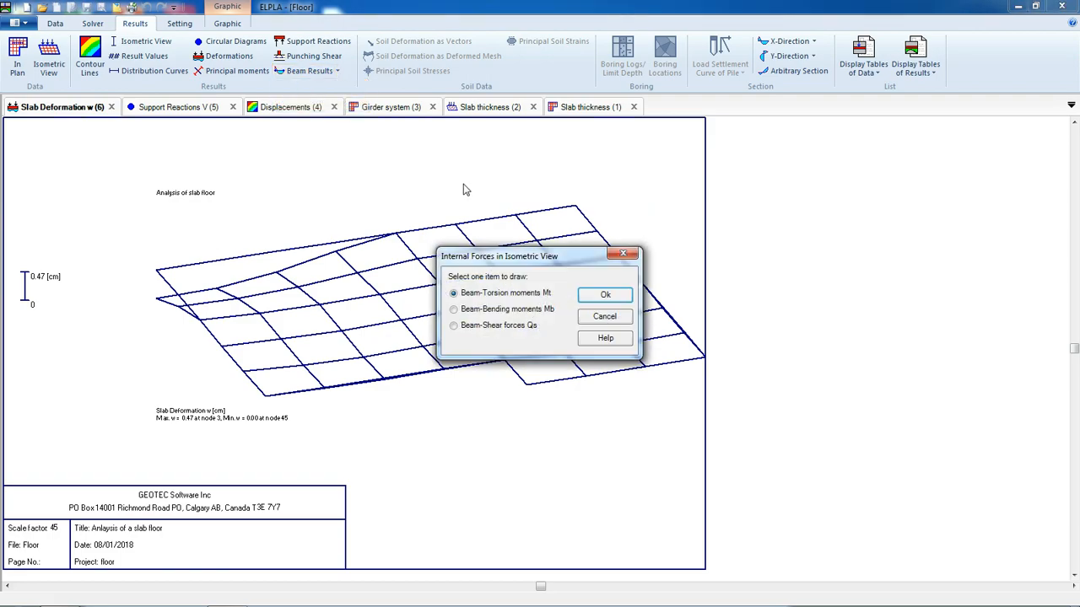
pyautogui.click(541, 309)
pyautogui.click(605, 295)
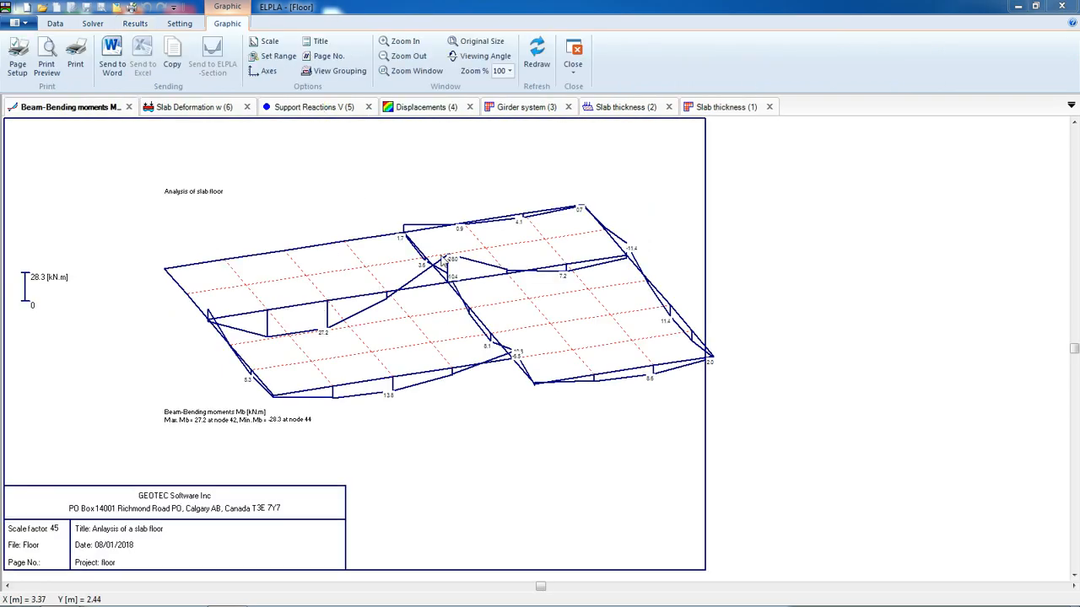
# Plot the beam bending moments Mb of the girders in plan view
pyautogui.click(142, 24)
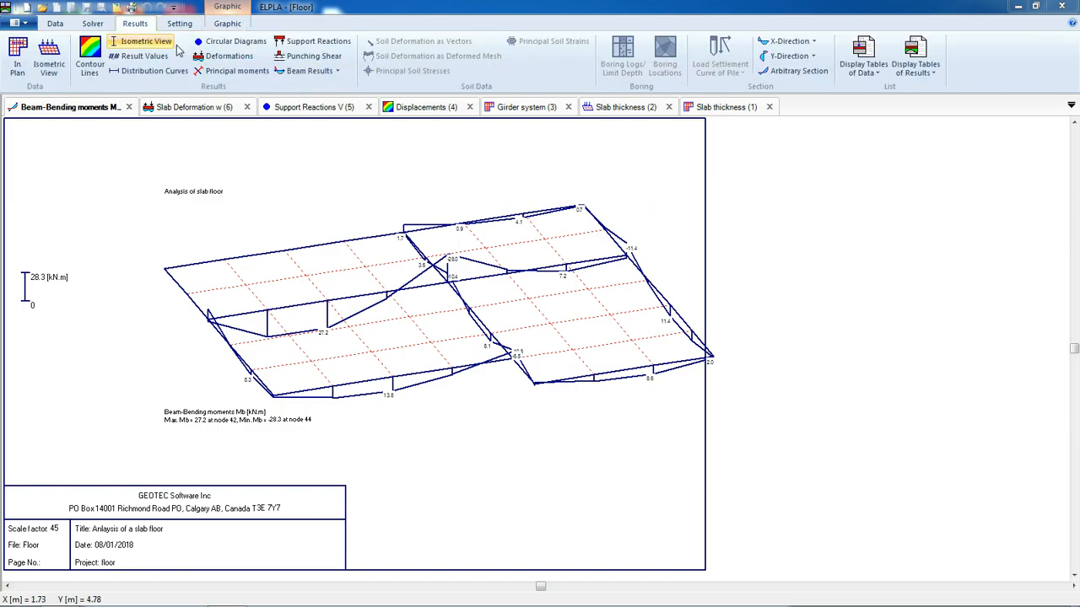
pyautogui.click(337, 72)
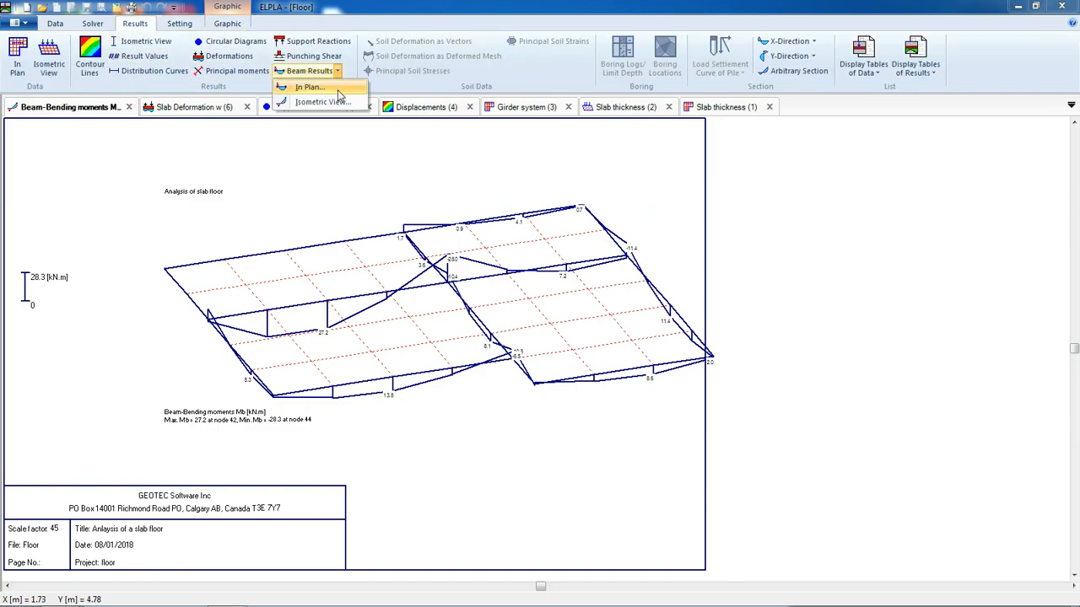
pyautogui.click(338, 101)
pyautogui.click(507, 310)
pyautogui.press('Return')
# Examine the plan bending-moment diagram up close, then return to the isometric bending-moment plot
pyautogui.scroll(3, 547, 301)
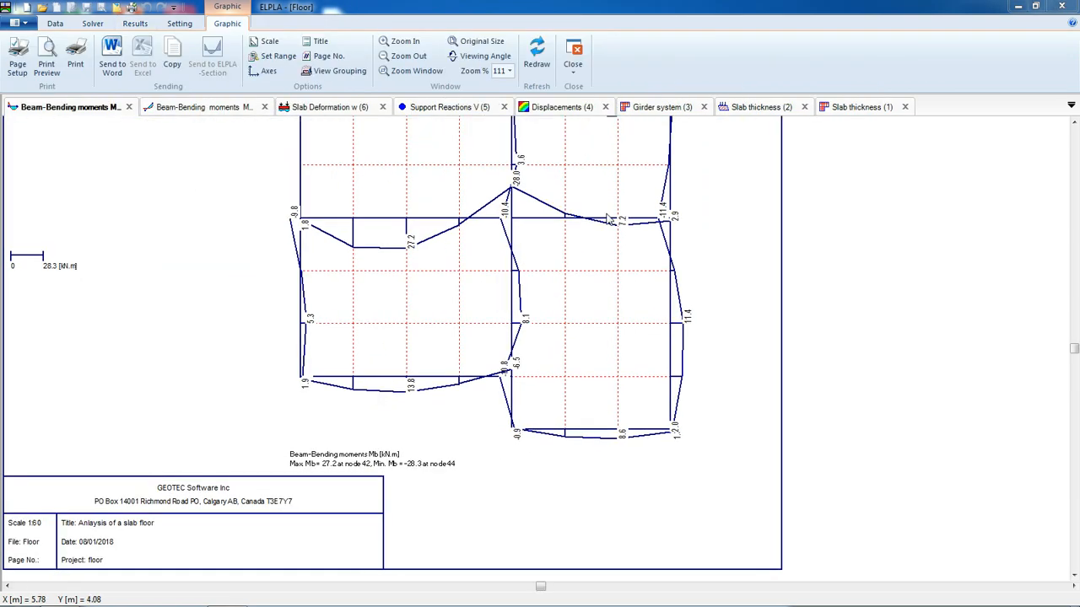
pyautogui.scroll(3, 510, 276)
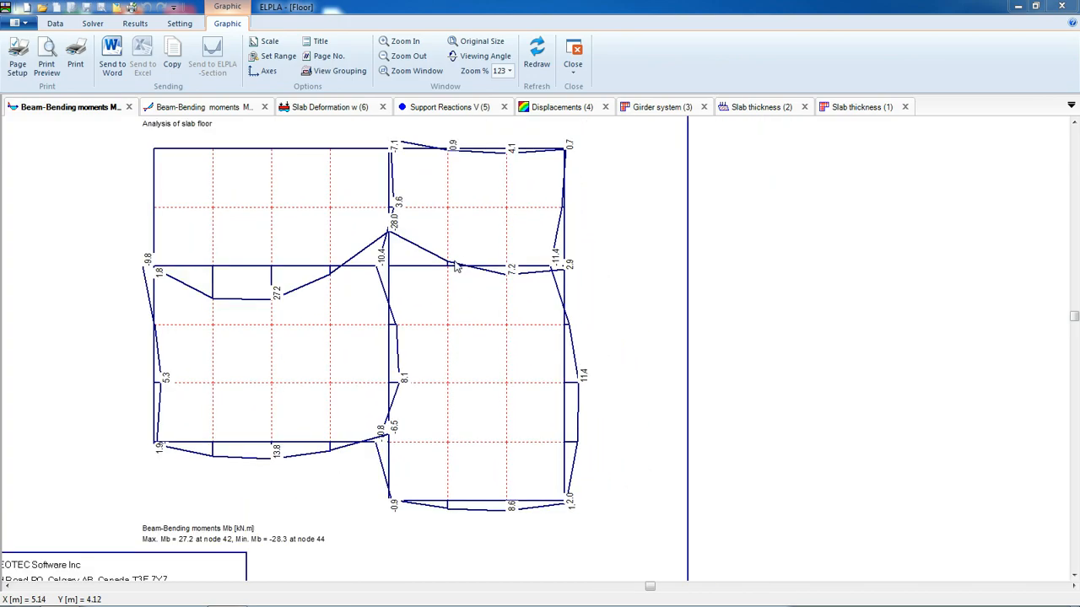
pyautogui.scroll(4, 402, 241)
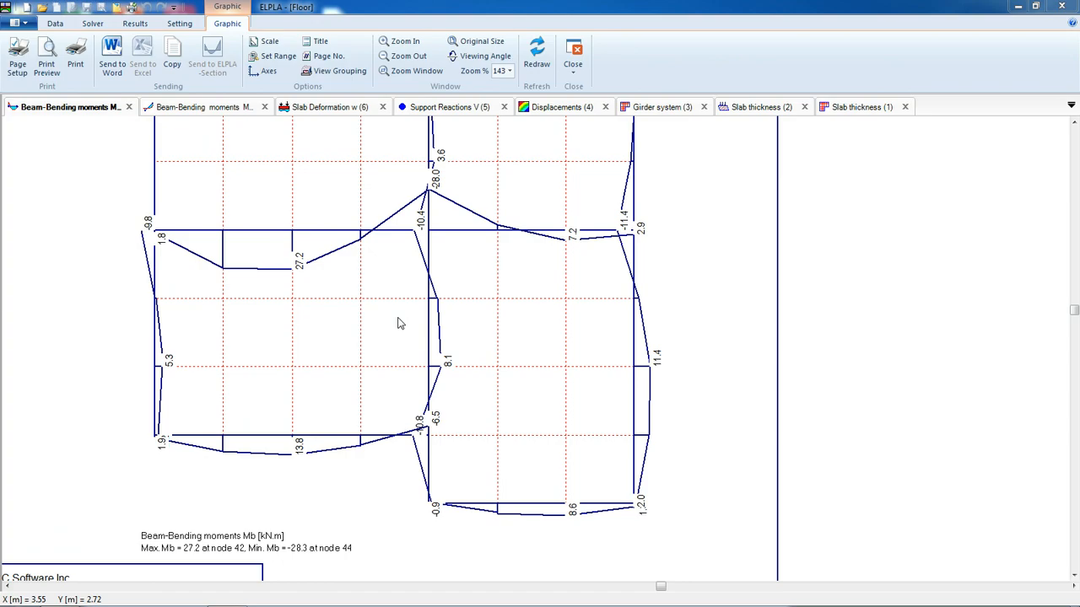
pyautogui.moveTo(478, 281)
pyautogui.mouseDown(button='middle')
pyautogui.moveTo(481, 313)
pyautogui.moveTo(536, 317)
pyautogui.mouseUp(button='middle')
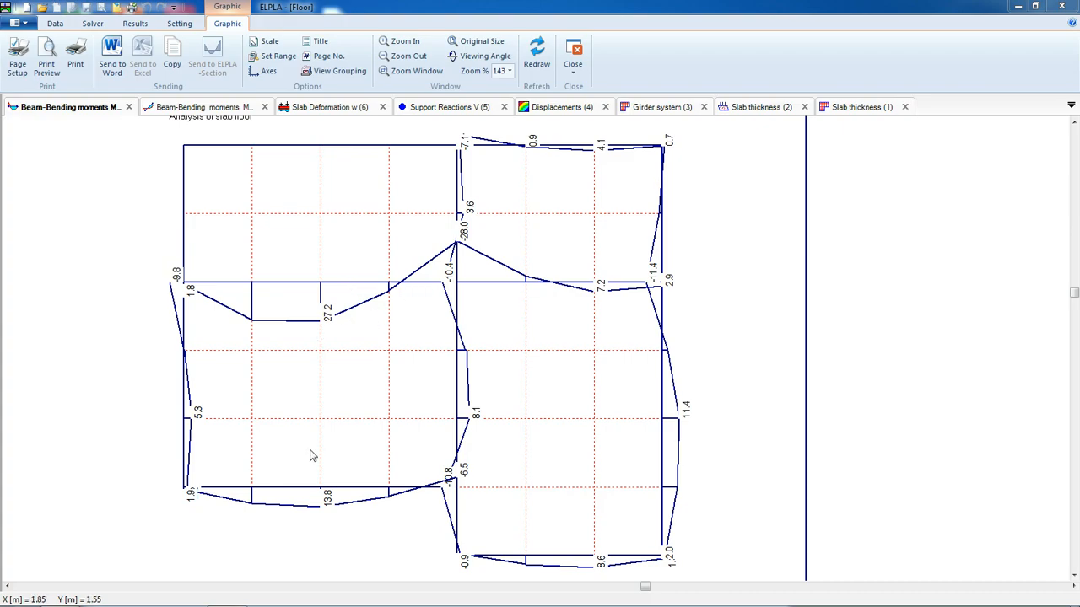
pyautogui.click(203, 107)
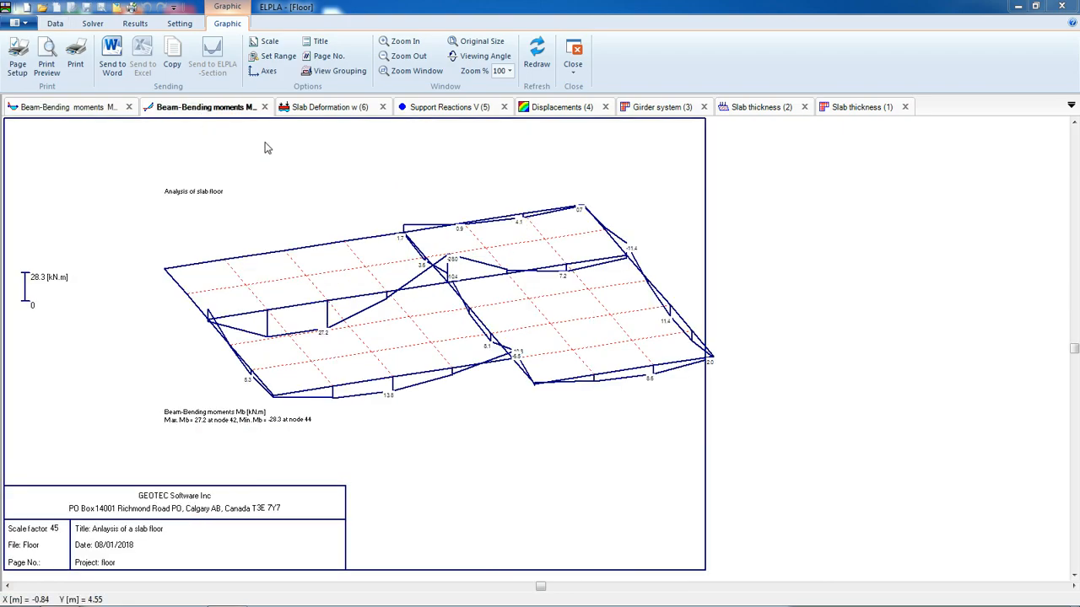